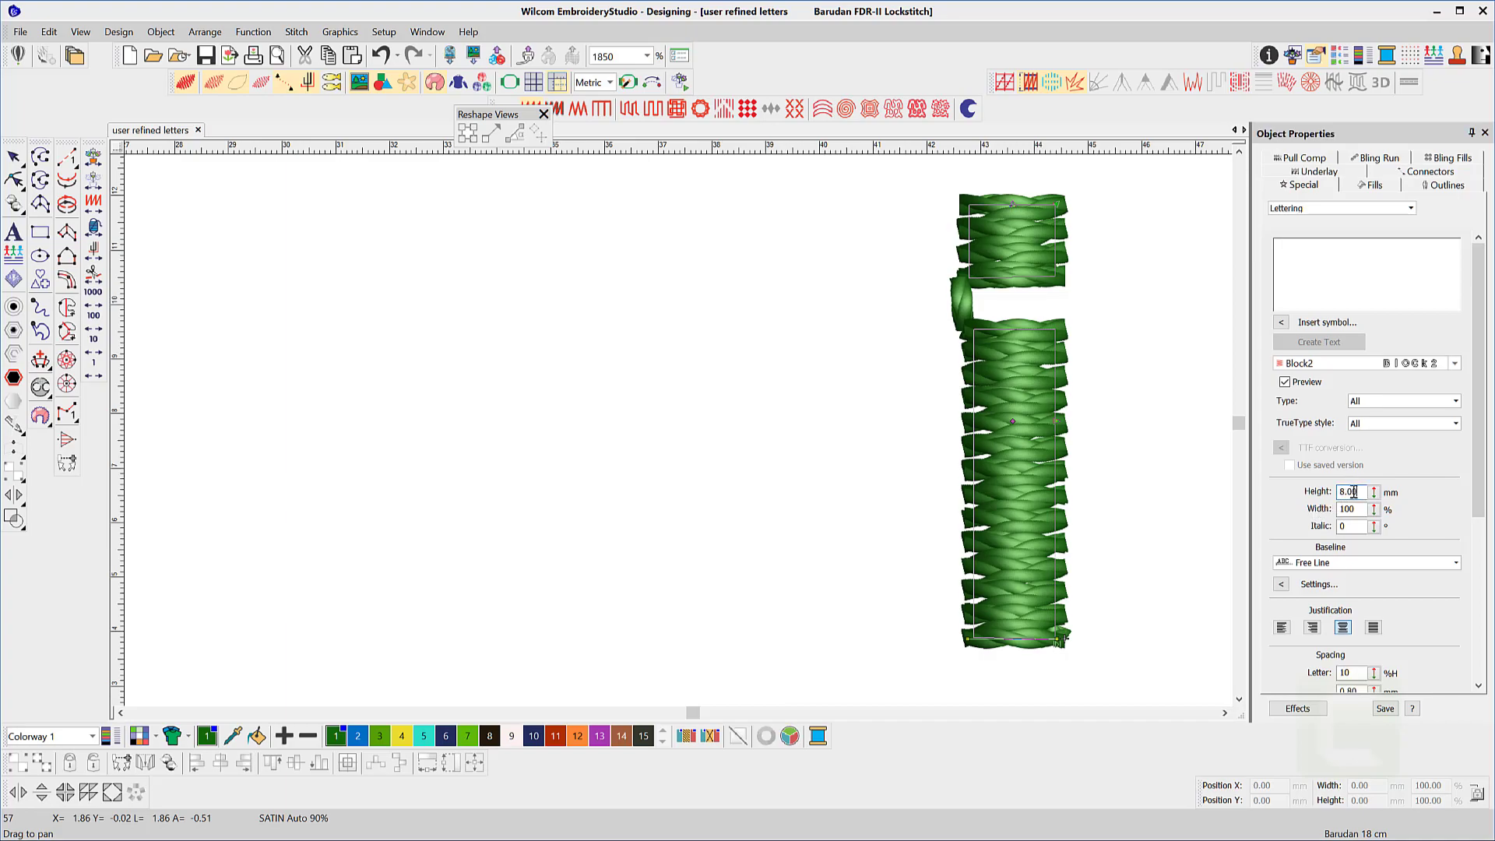
- Change the lettering height from 8.00 to 4.00 mm in Object Properties
drag(1358, 492, 1338, 493)
key(Escape)
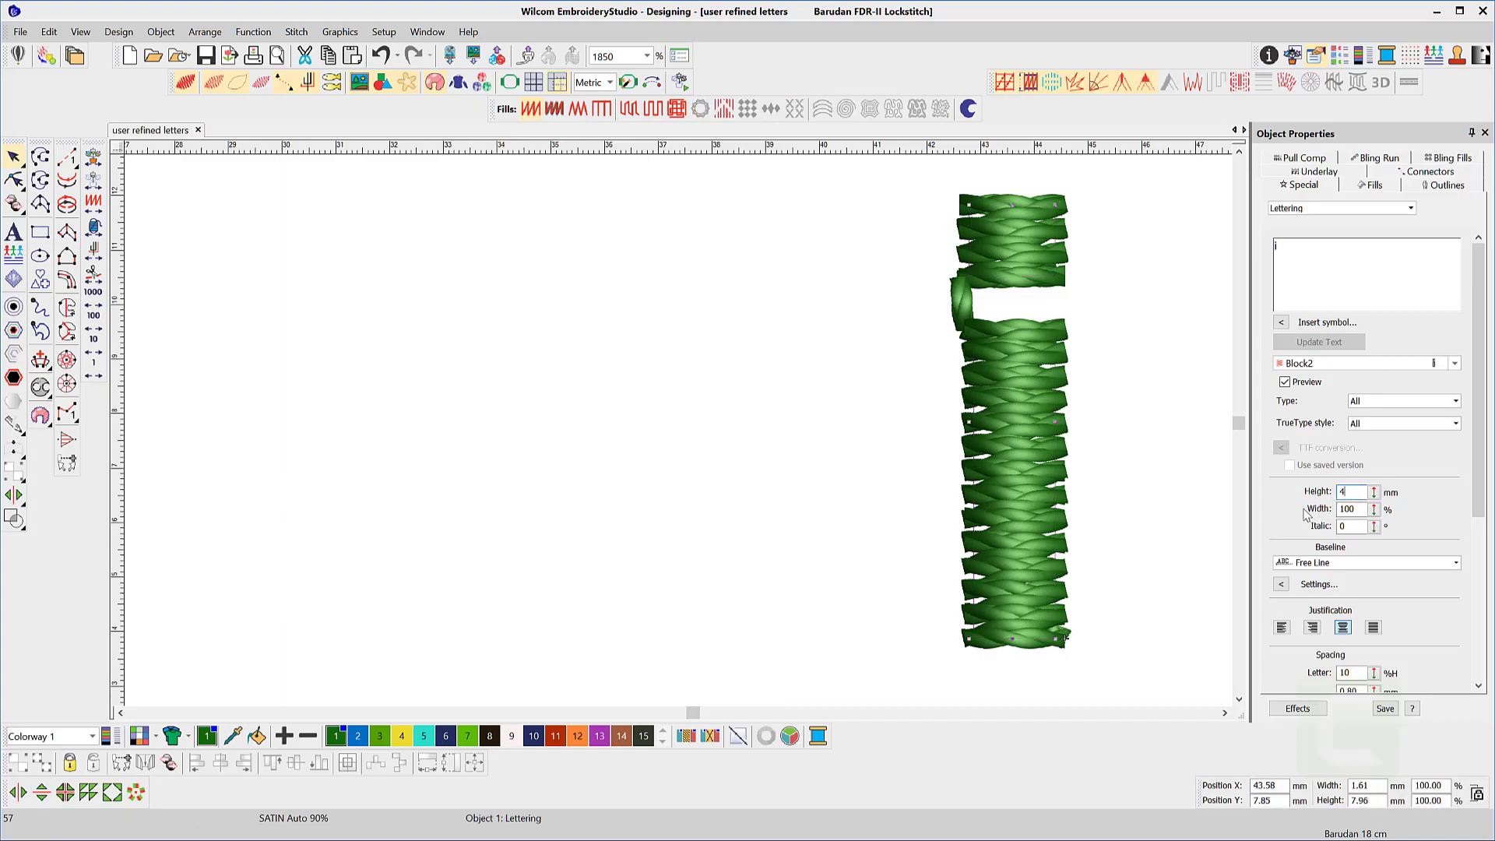
key(Return)
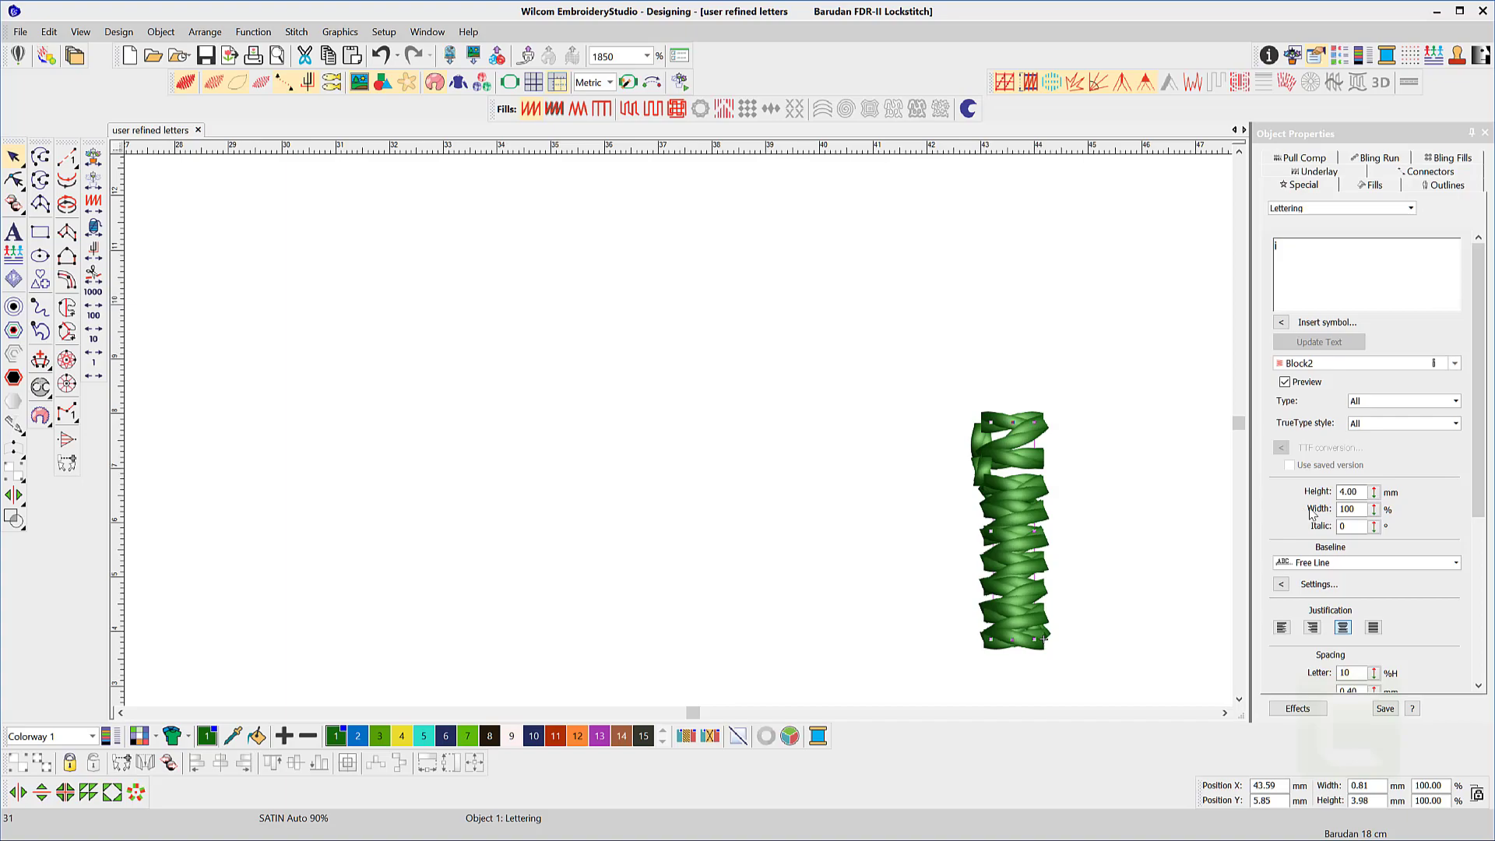
- Zoom in, show stitch outlines, and measure the 0.22 mm and 0.48 mm gaps on the i
scroll(1017, 603, up, 1)
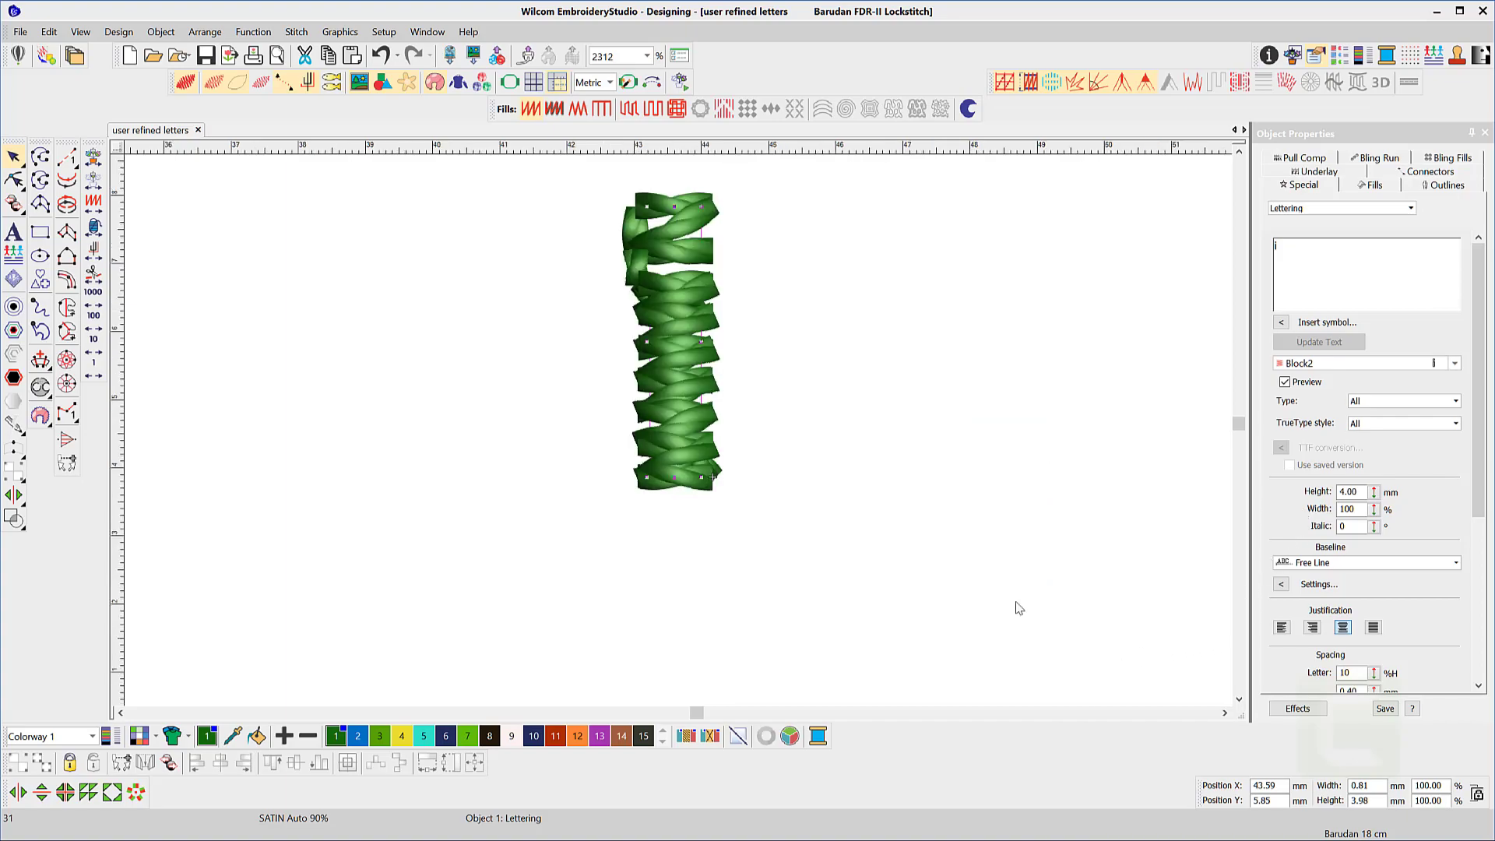
scroll(547, 355, up, 2)
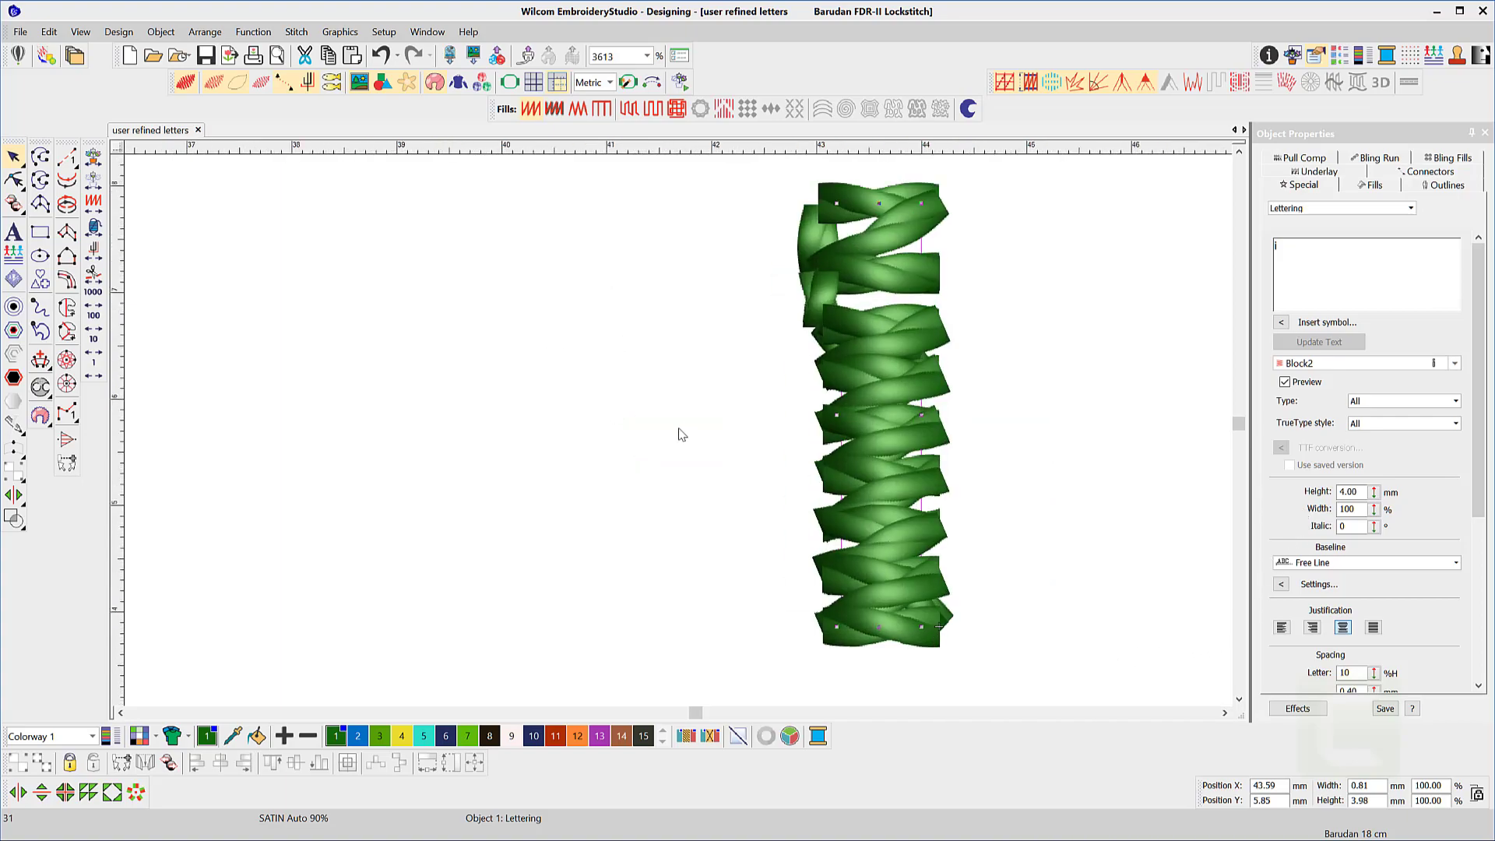
key(t)
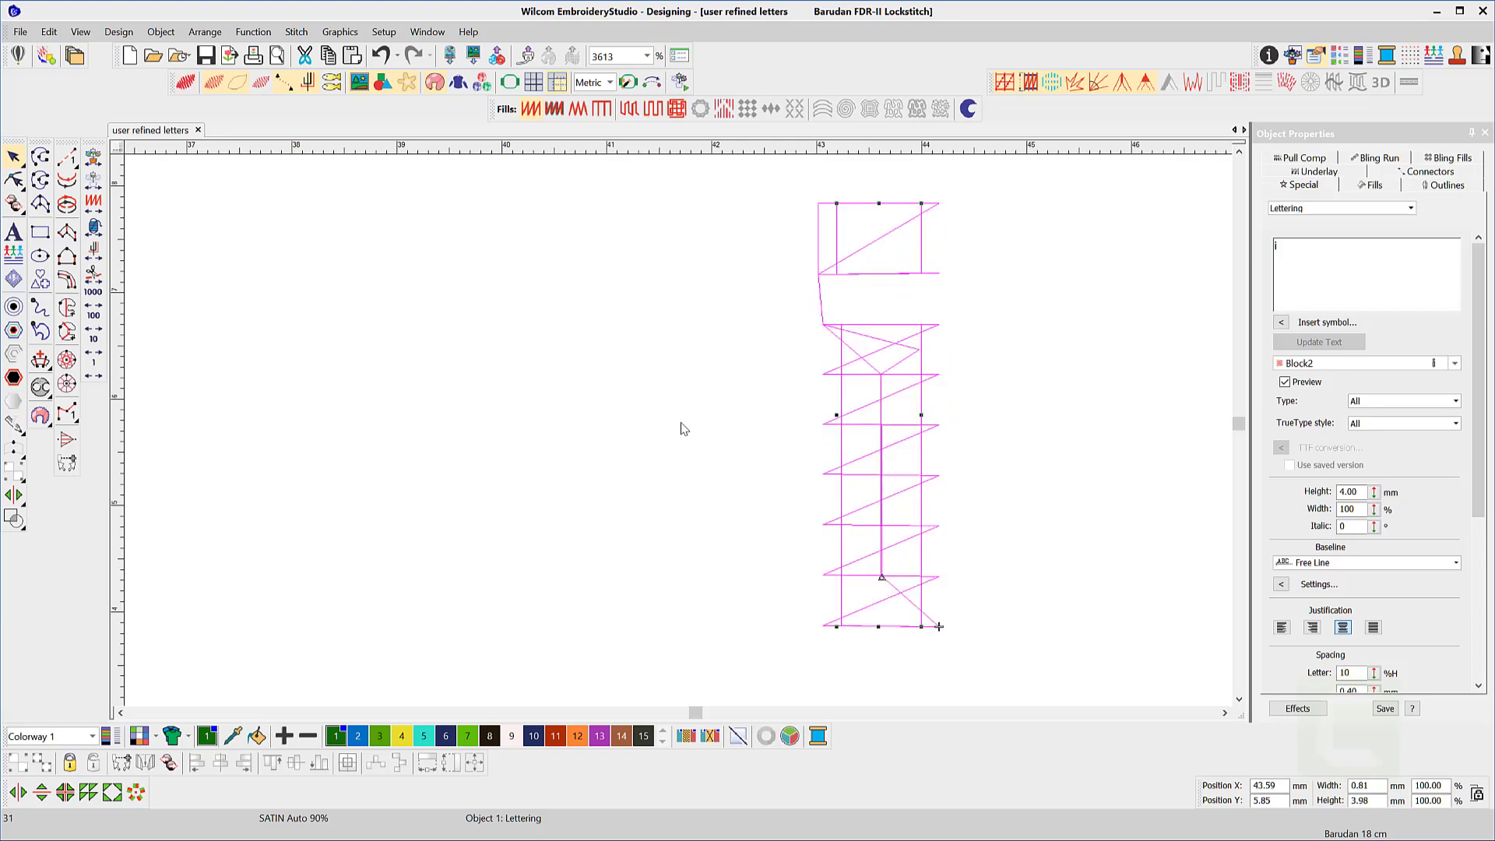
key(m)
click(939, 374)
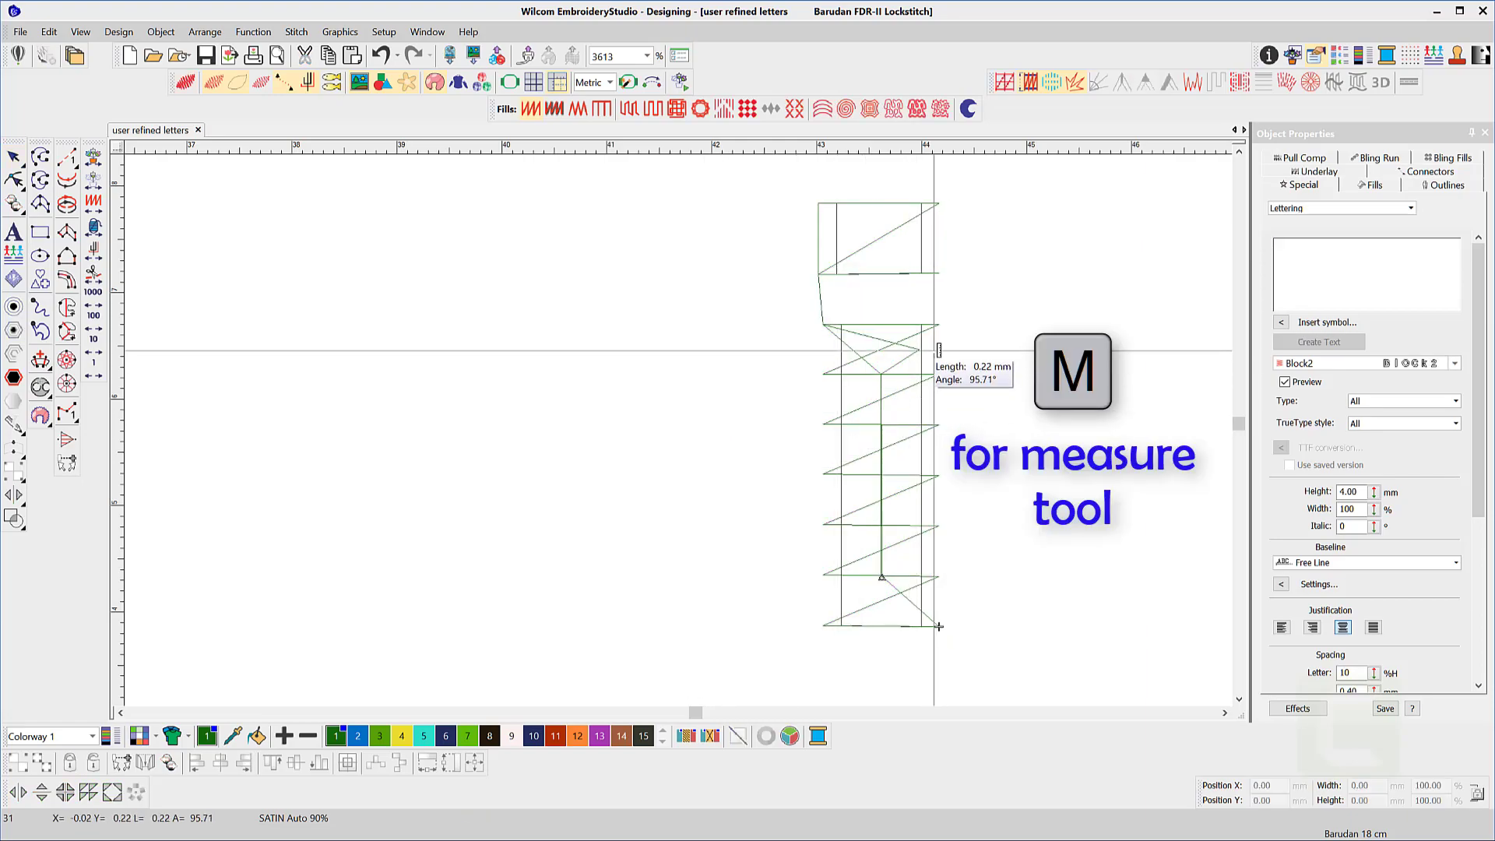
drag(939, 324, 939, 272)
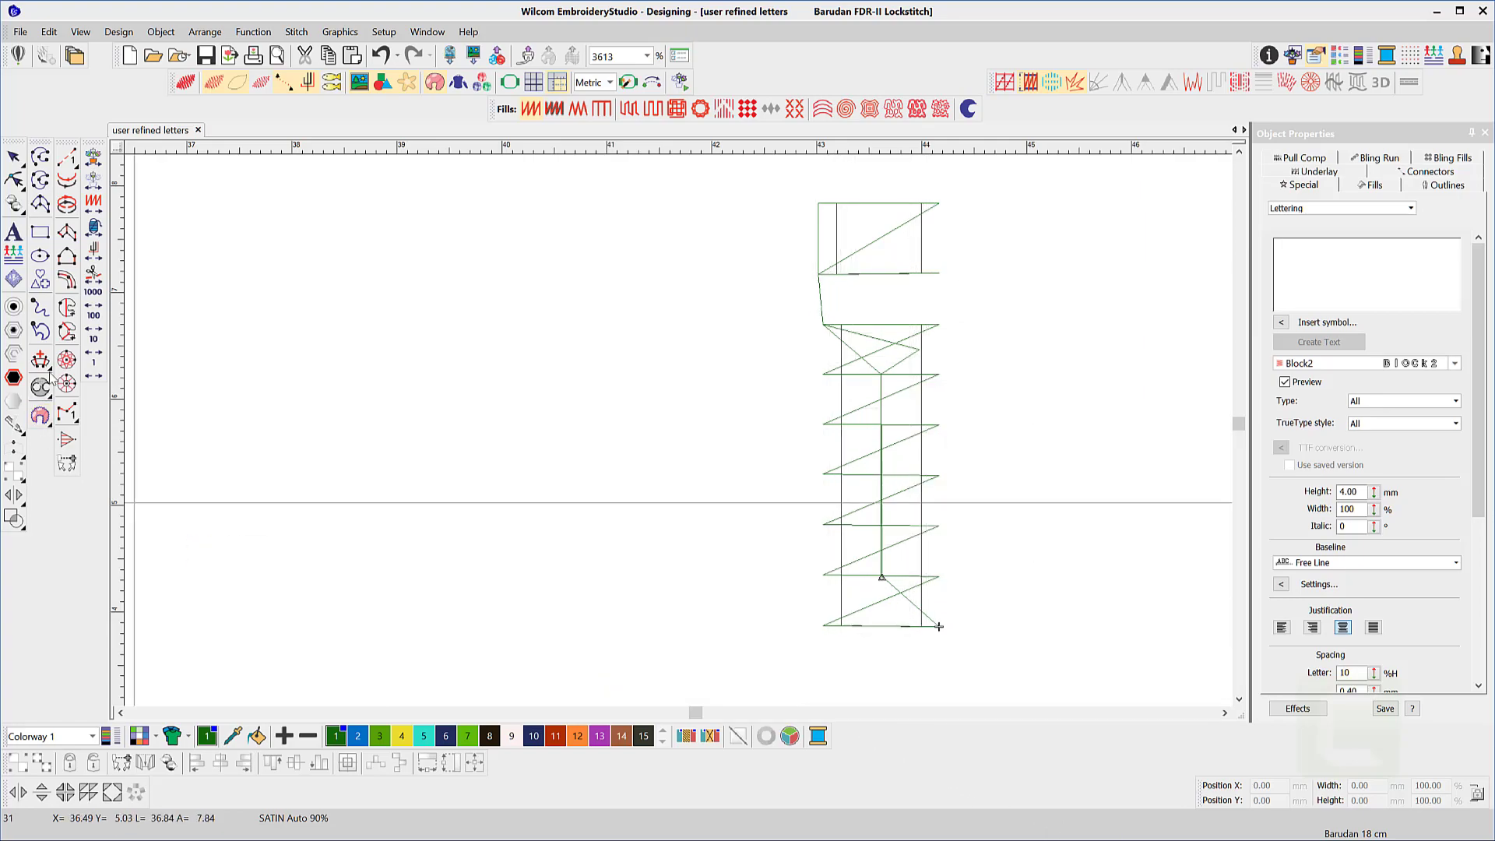
- Switch to Reshape and display all reshape nodes, including the dot's corner points
key(h)
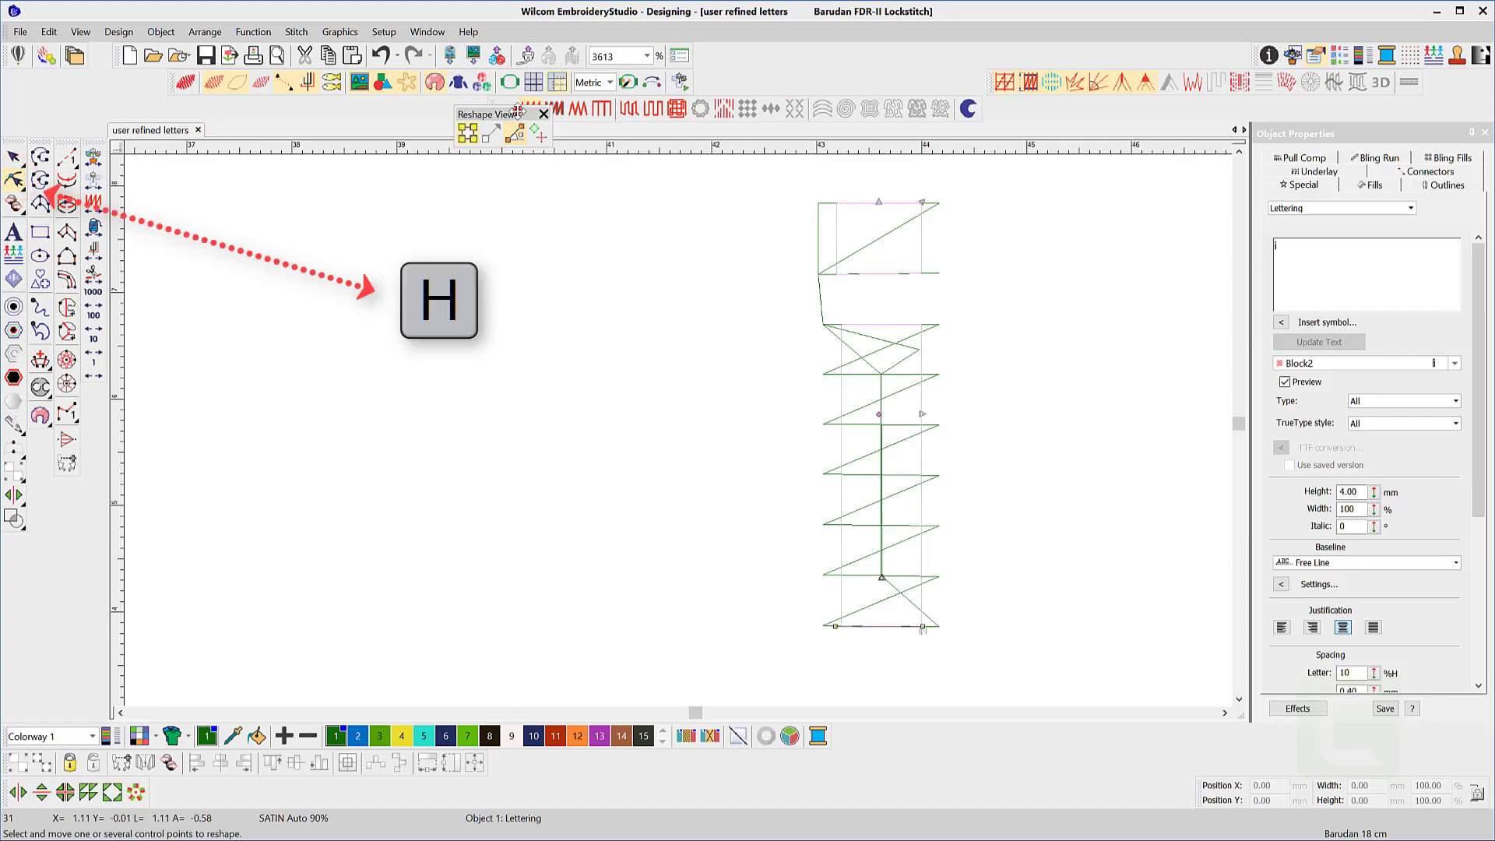
drag(517, 111, 1016, 194)
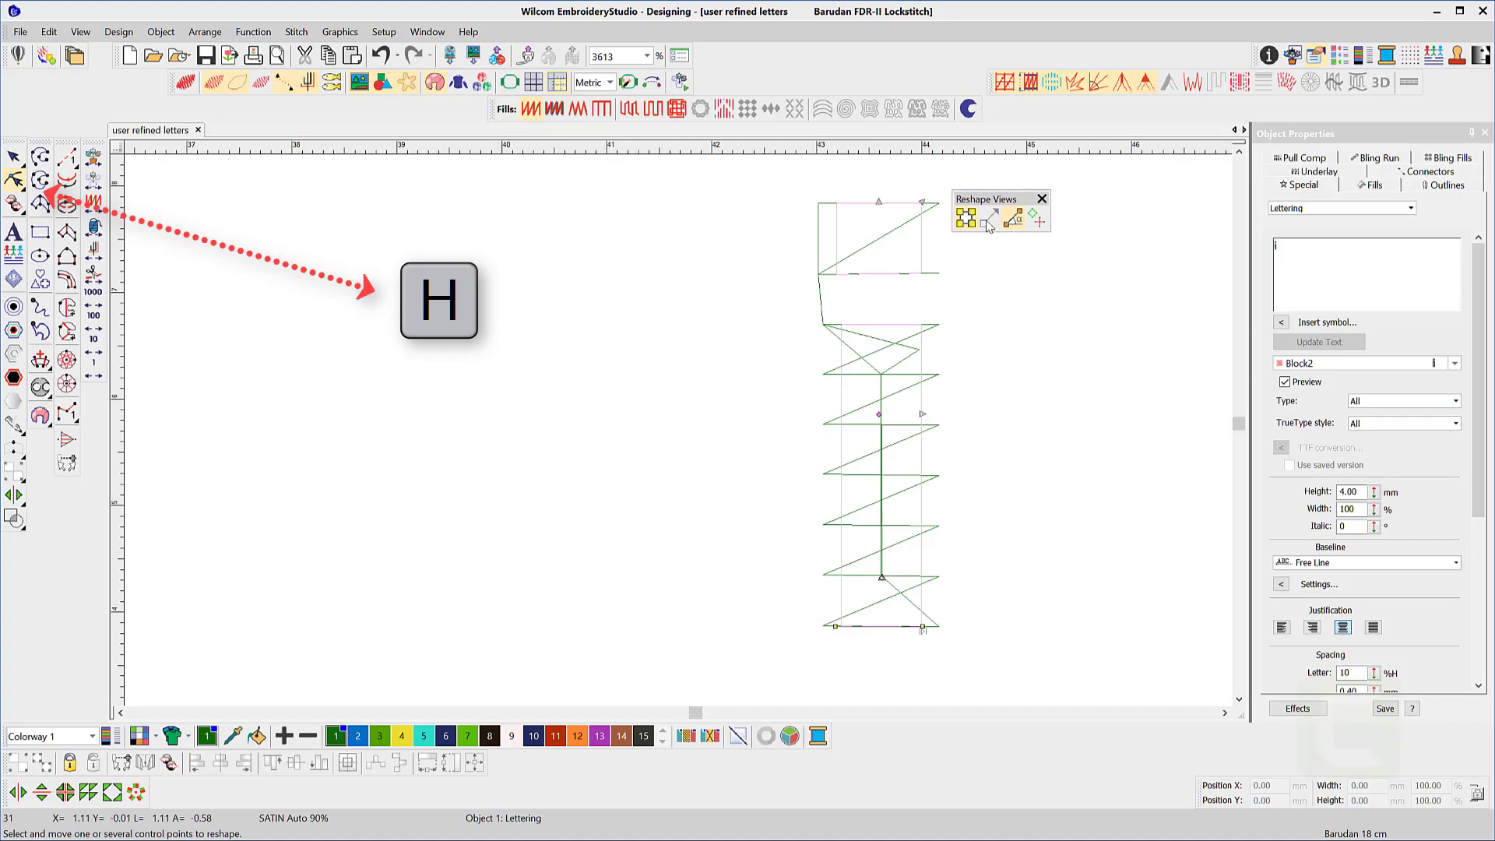
click(971, 223)
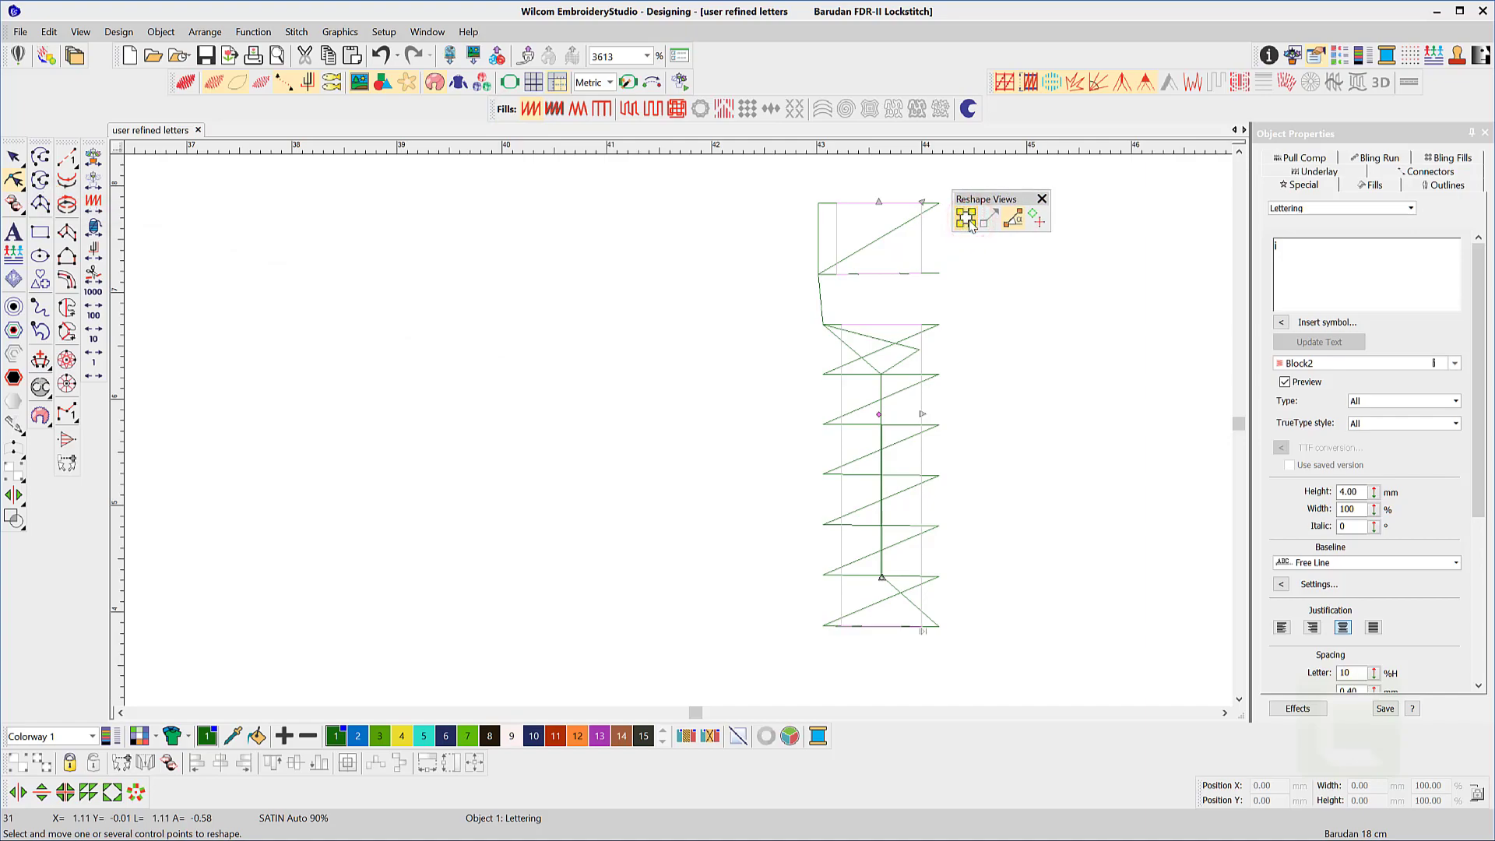
click(968, 223)
click(923, 269)
- Drag the dot's control points into a narrower crossed shape and add two vertical guides beside it
drag(922, 274, 855, 273)
drag(922, 203, 920, 272)
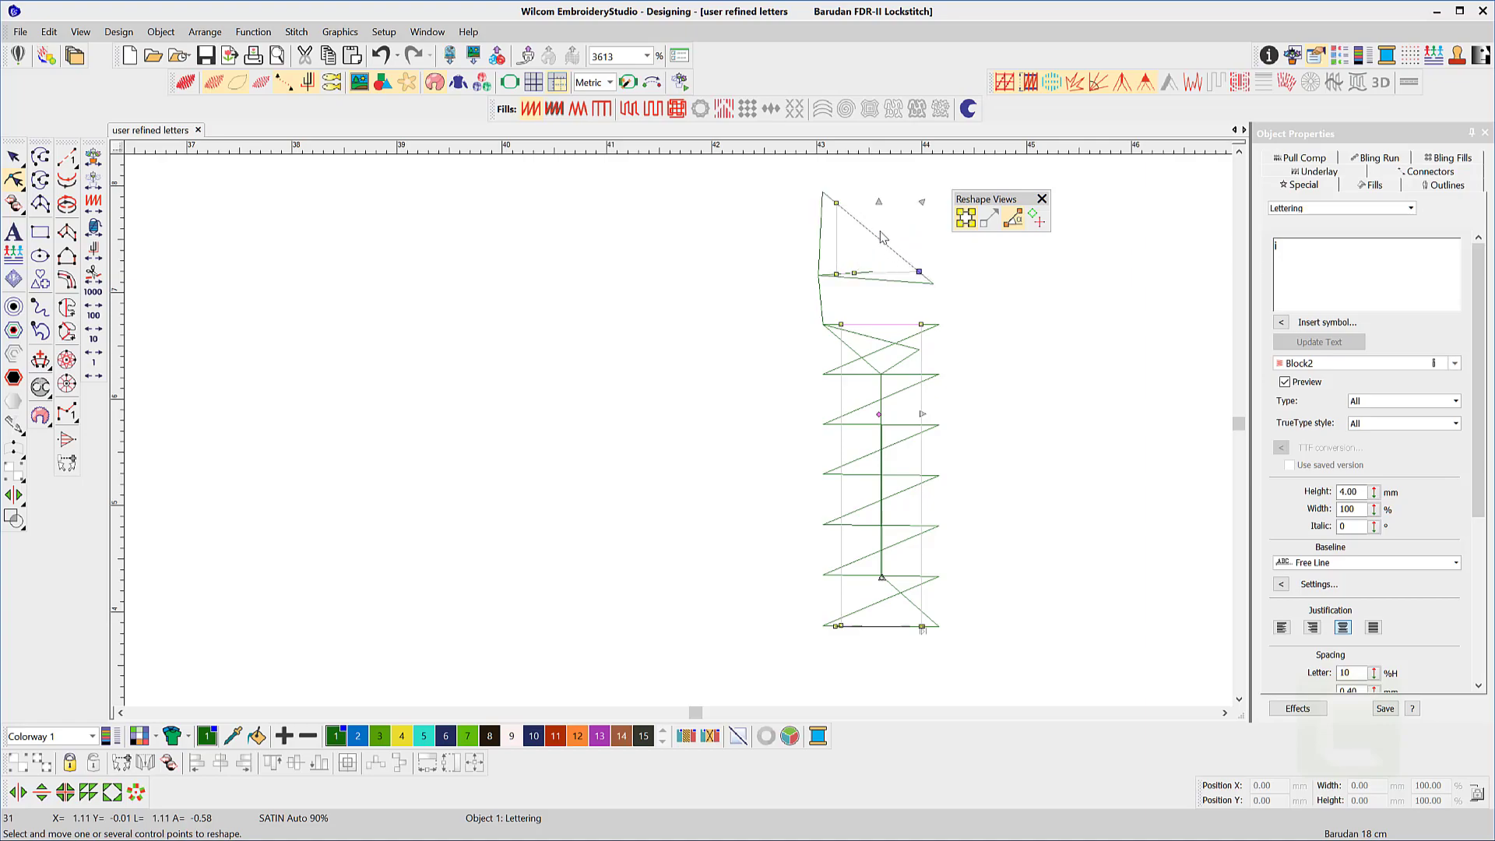
drag(838, 205, 921, 201)
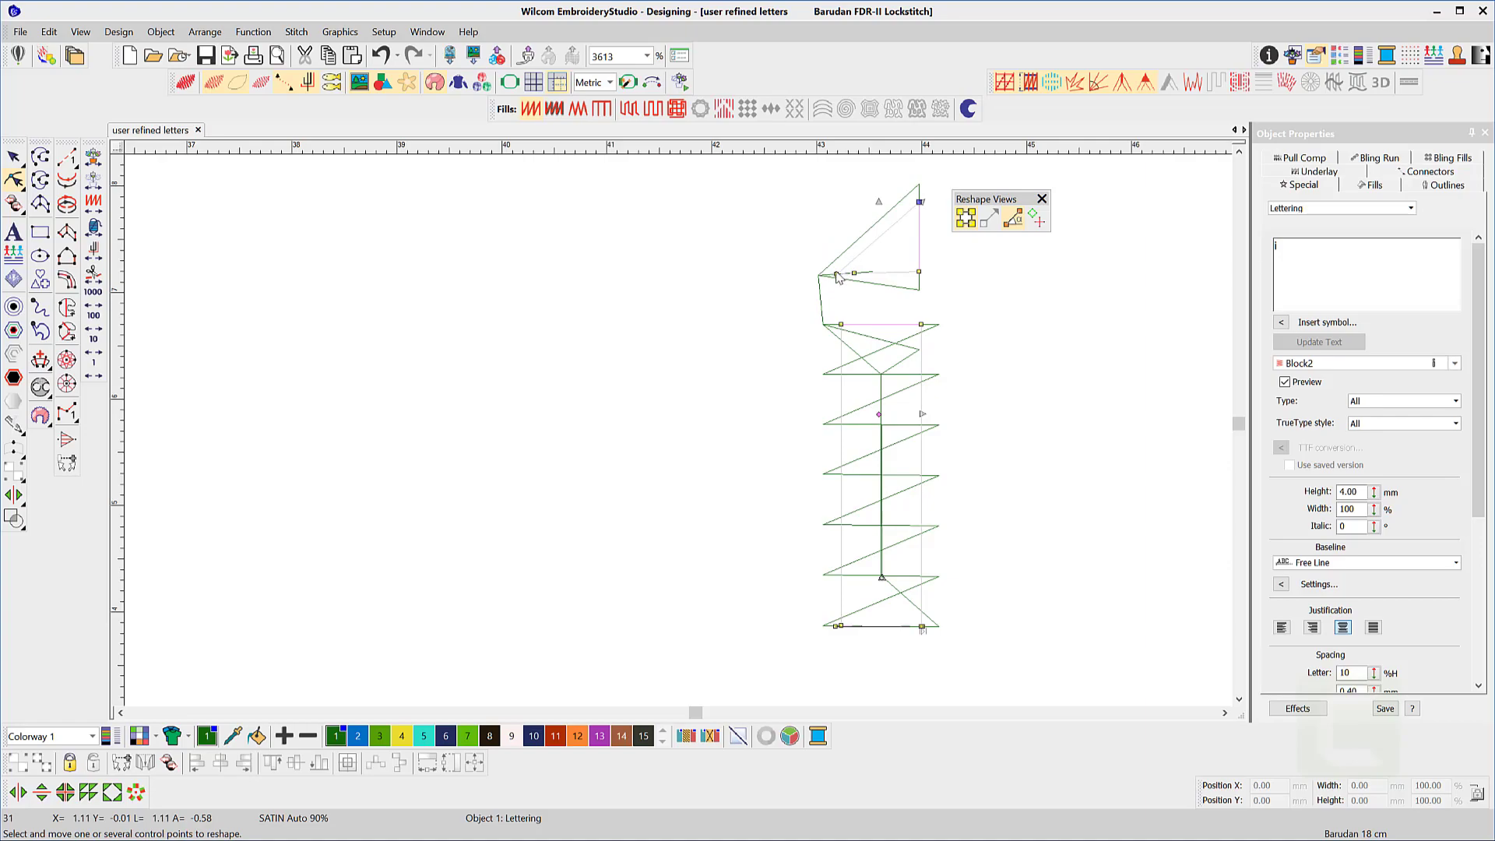
drag(835, 274, 834, 201)
drag(852, 274, 838, 278)
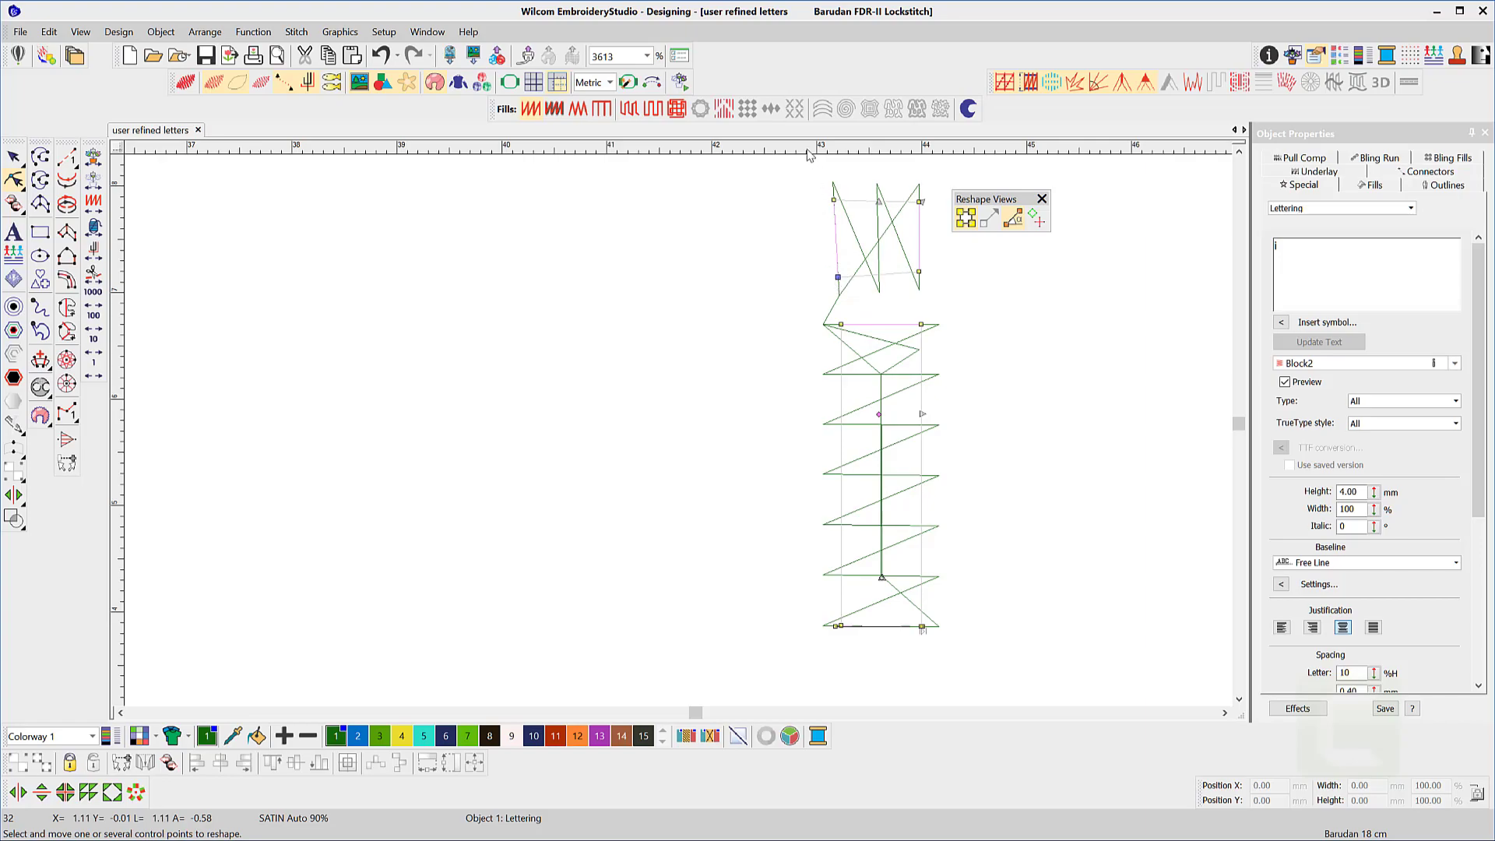
drag(808, 148, 841, 153)
drag(936, 148, 923, 155)
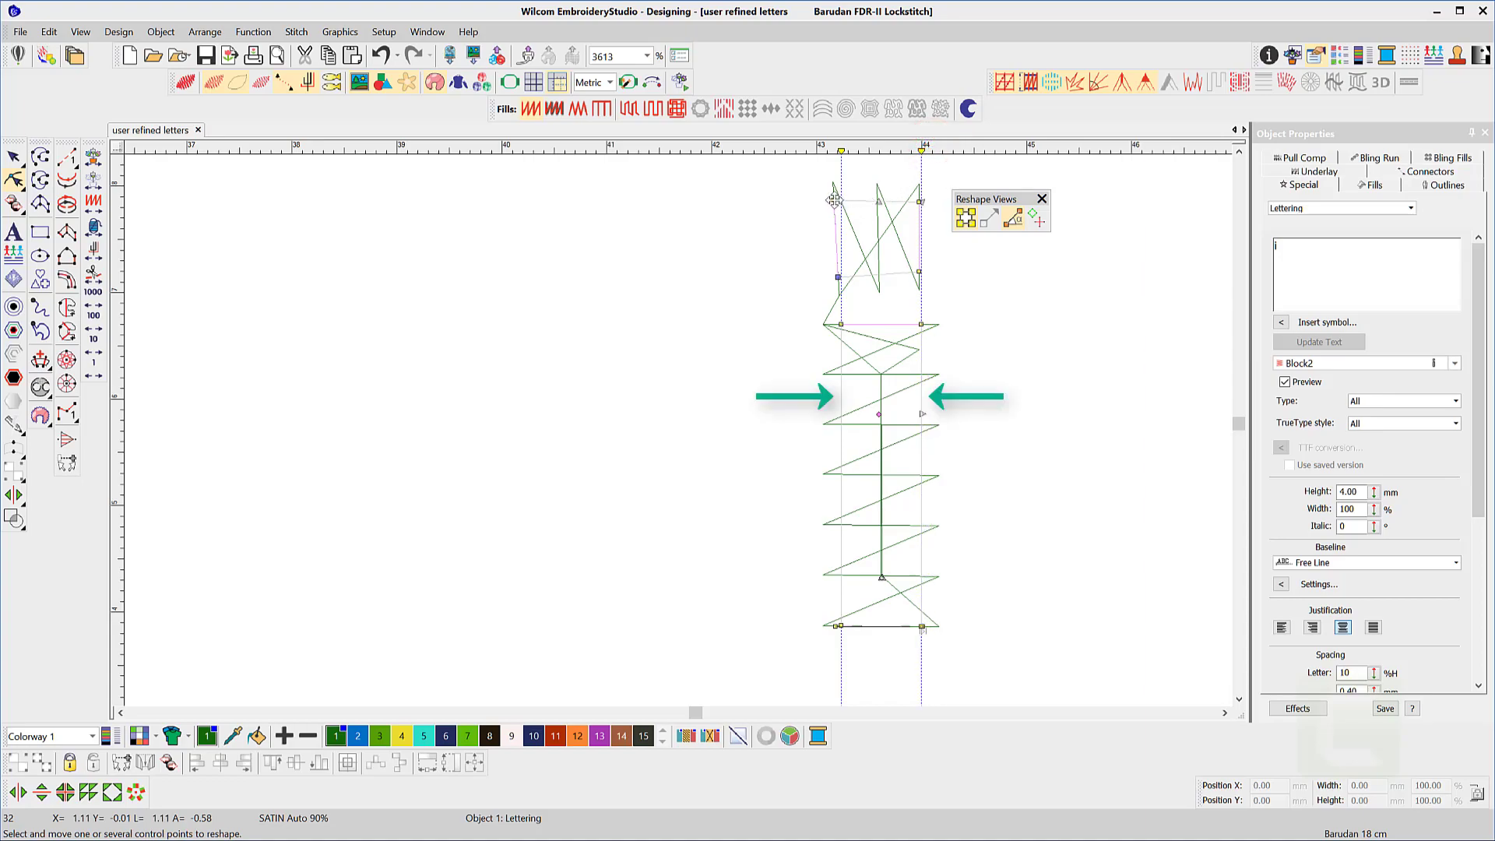
- Align the dot's left and right control points with the two guides, then select its centre point
drag(834, 200, 847, 200)
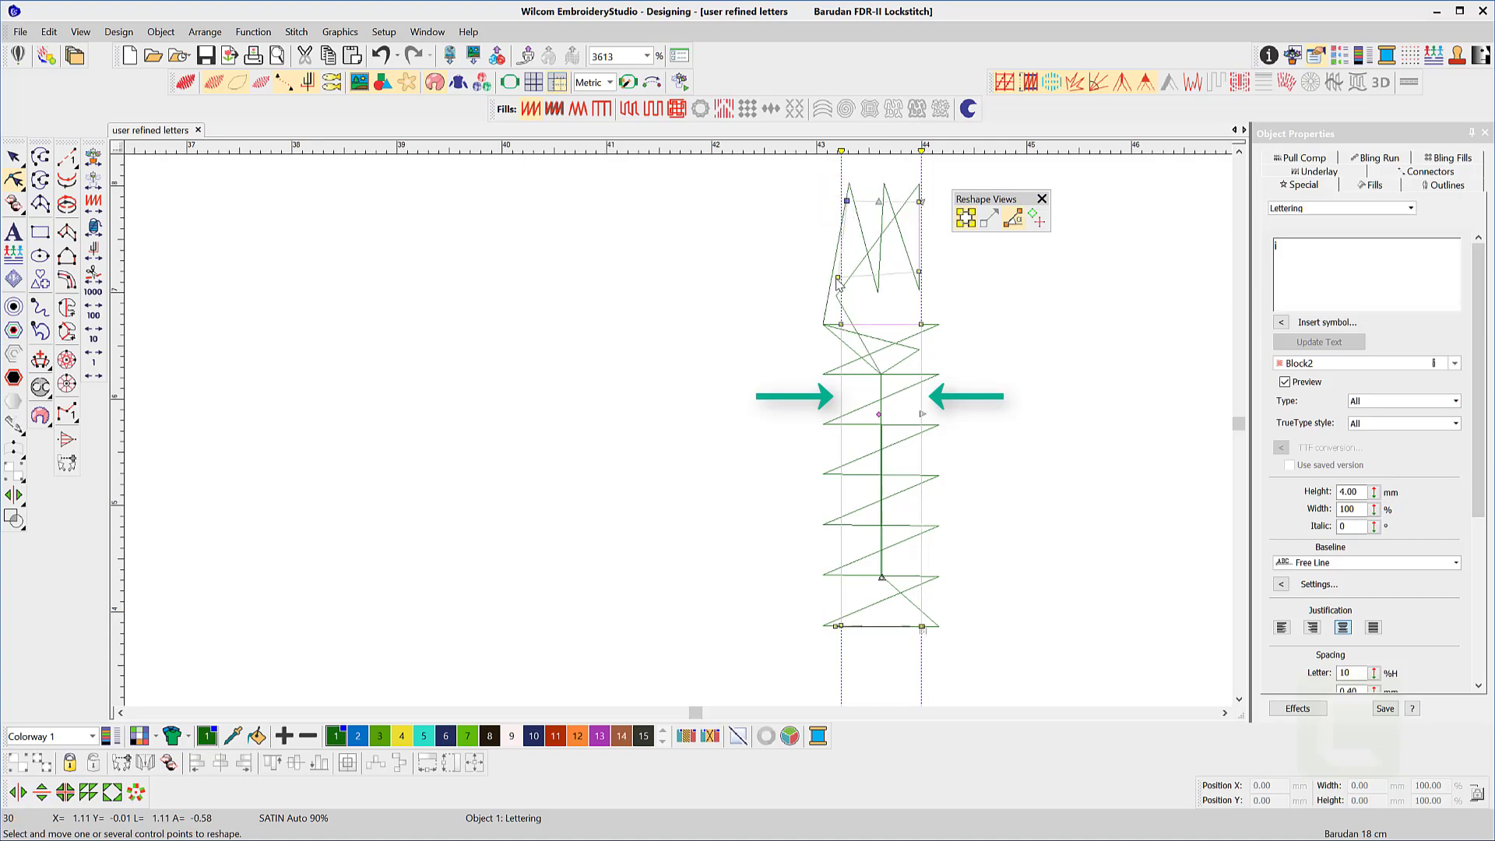
drag(838, 280, 845, 278)
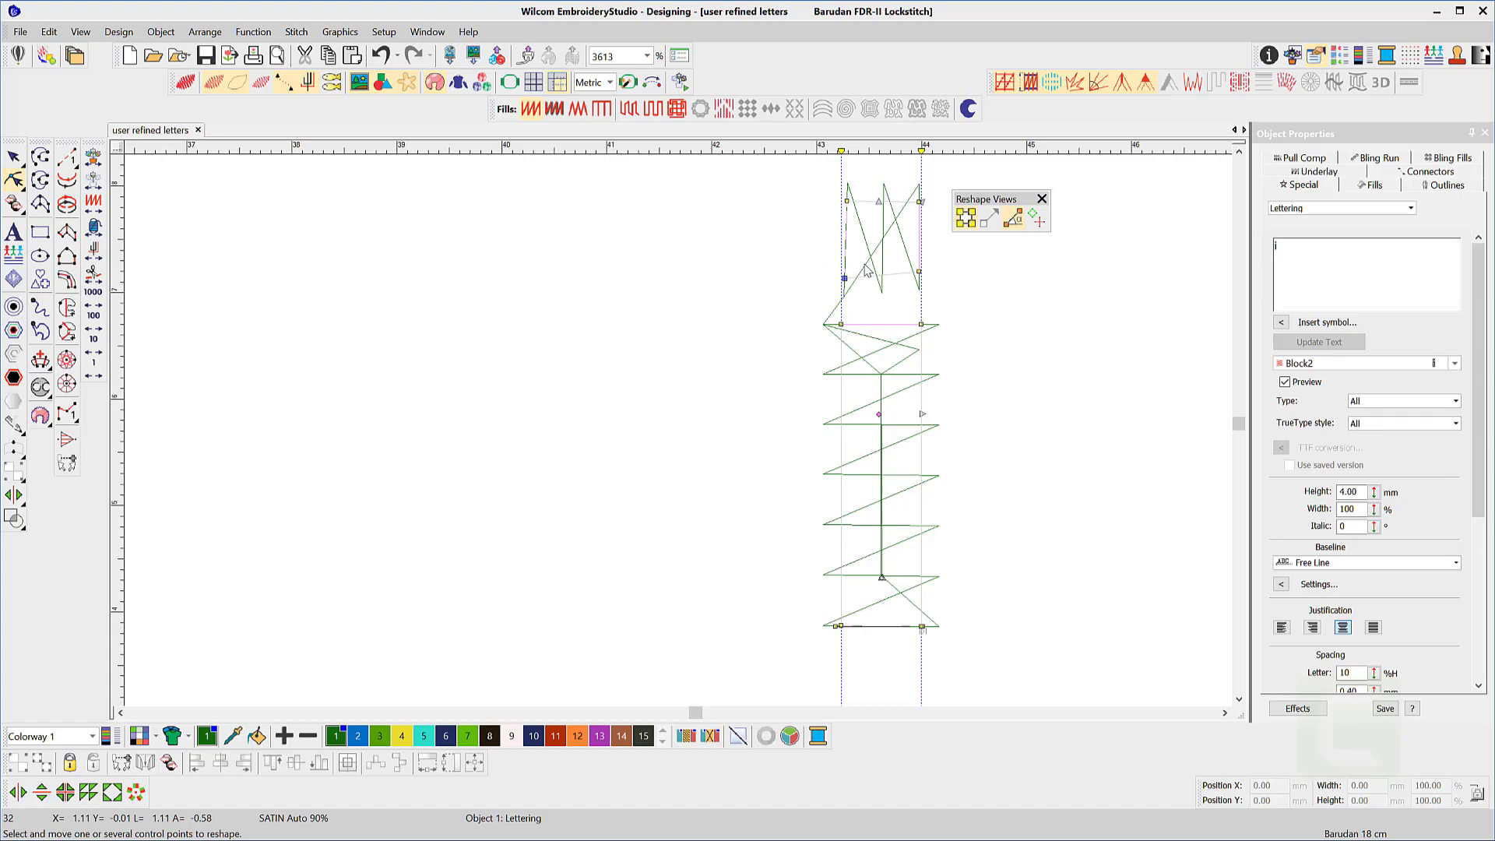
drag(920, 202, 919, 202)
drag(921, 273, 919, 276)
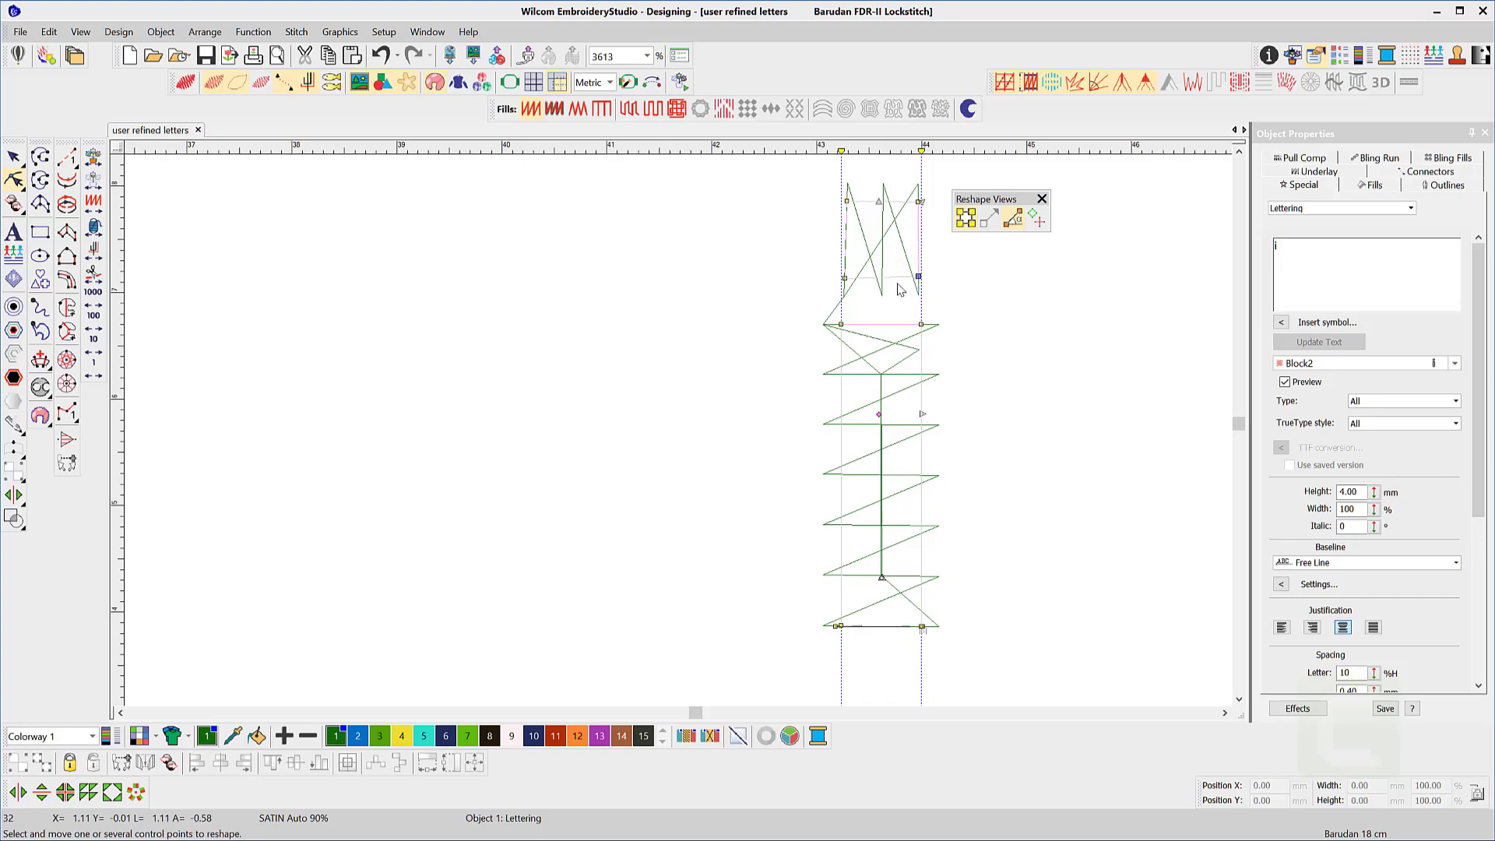
click(882, 279)
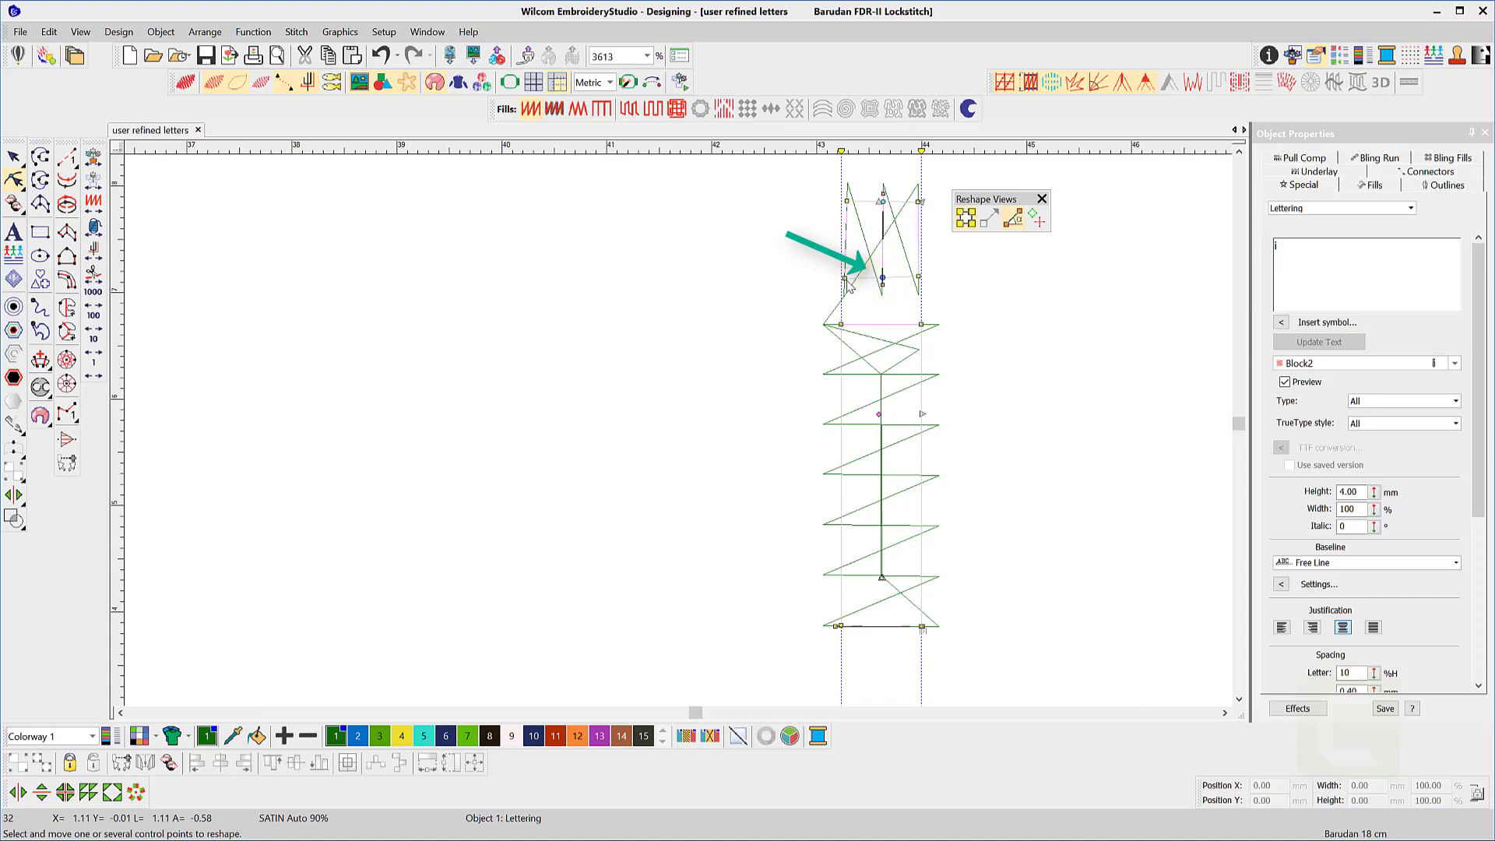
- Raise the dot's left and right side points to curve it and pull its top corners inward
ctrl+click(845, 278)
ctrl+click(920, 278)
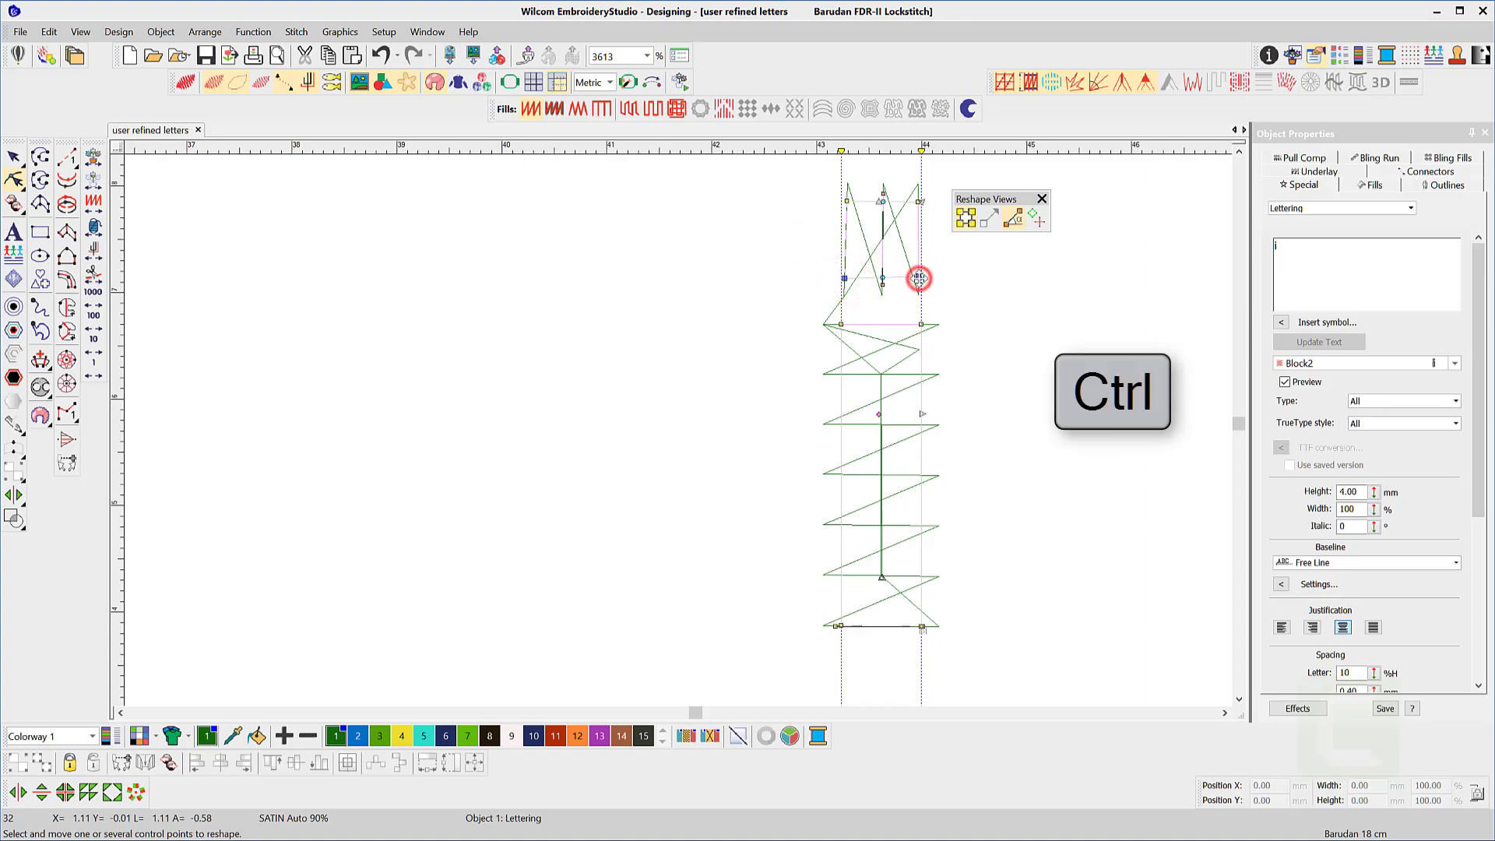
drag(920, 278, 915, 256)
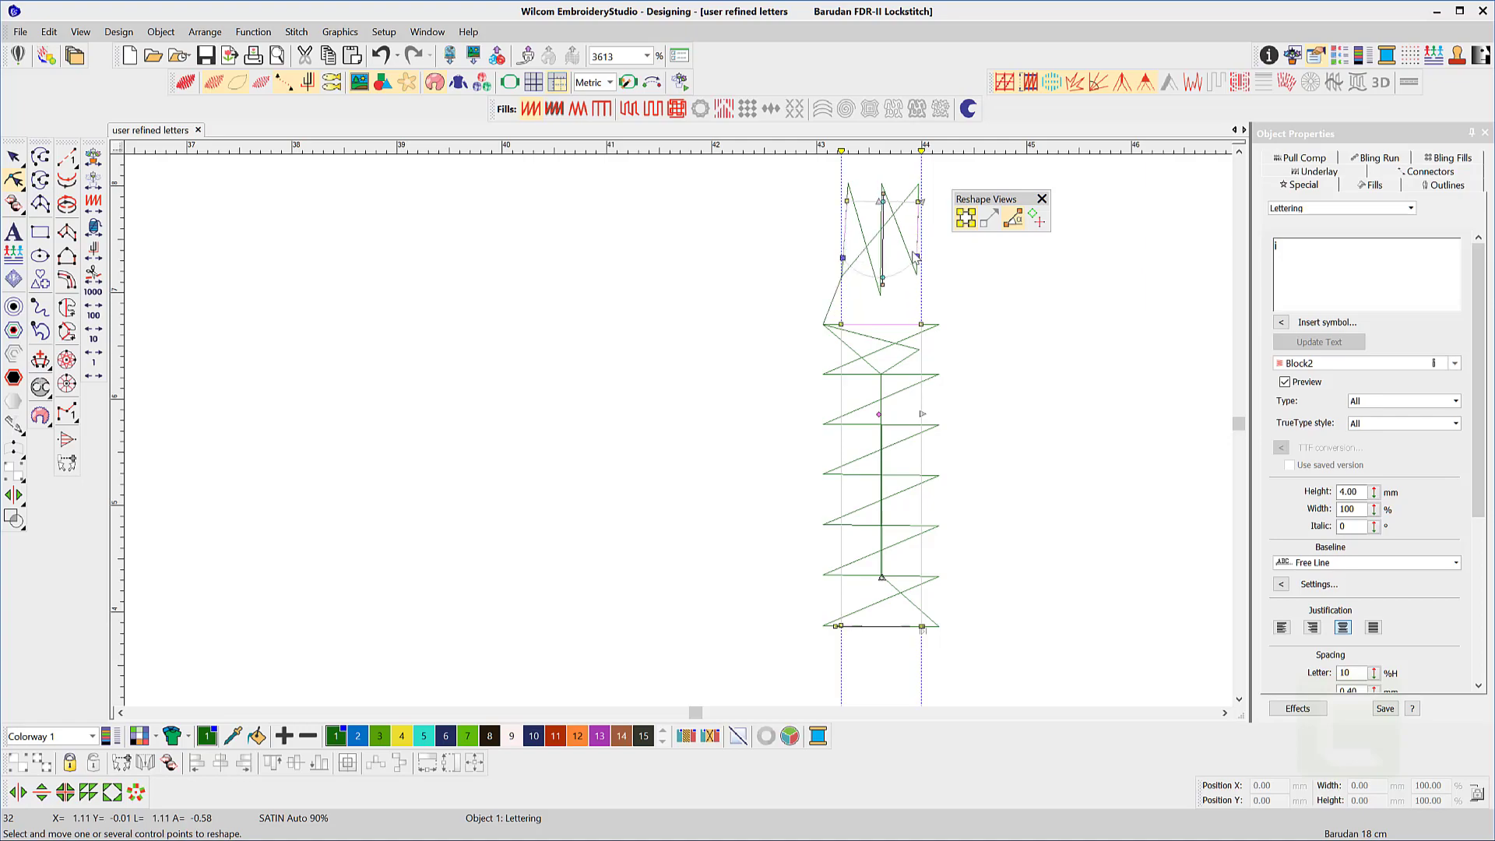
click(847, 200)
click(919, 200)
drag(924, 194, 917, 227)
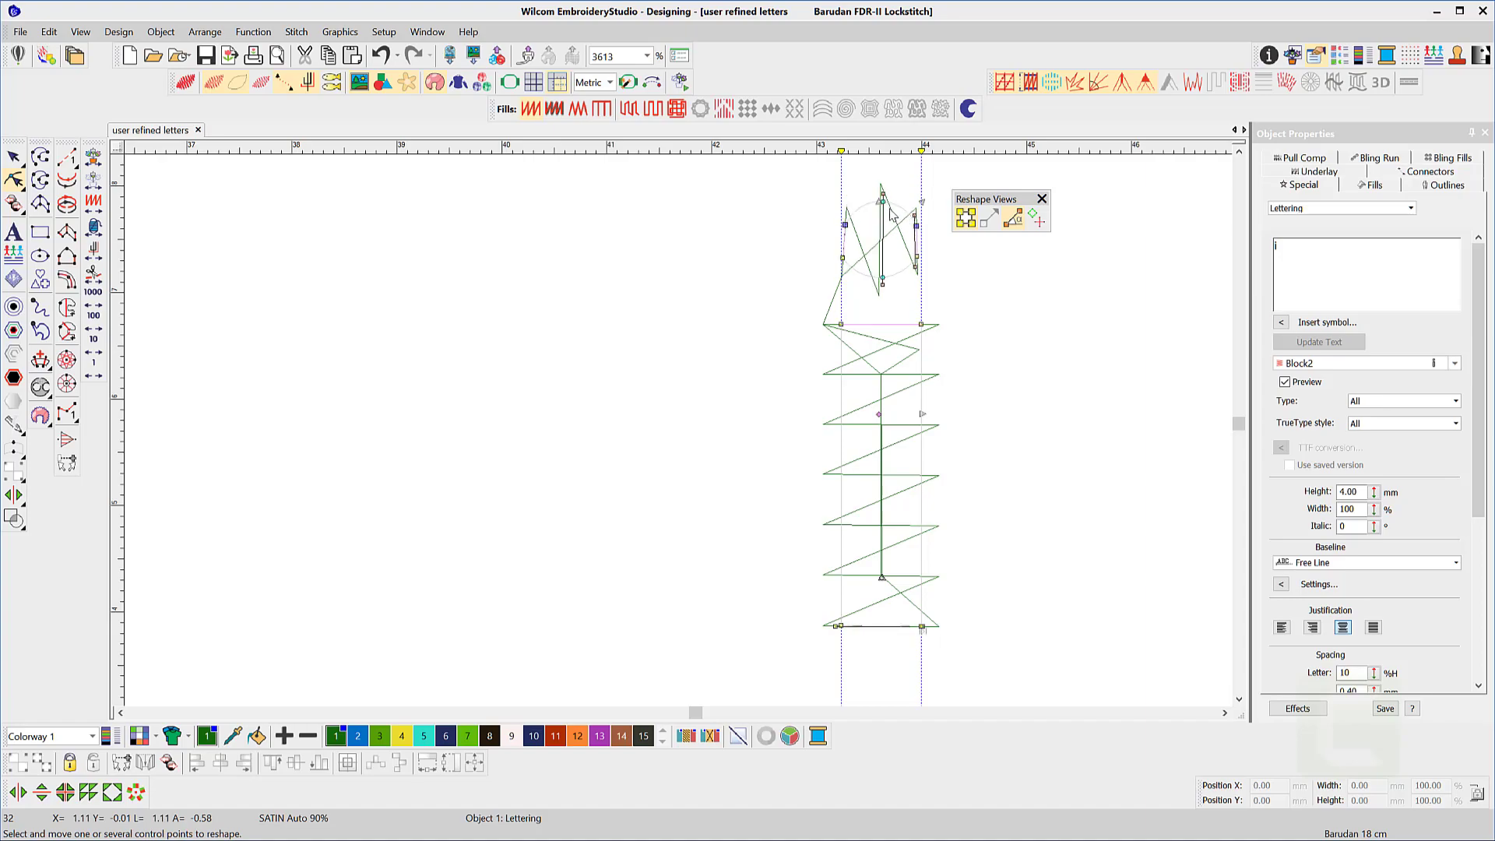
- Box-select the dot's top and base control points, then select a control point on the stem
click(883, 197)
drag(804, 168, 880, 273)
click(882, 278)
drag(801, 300, 922, 330)
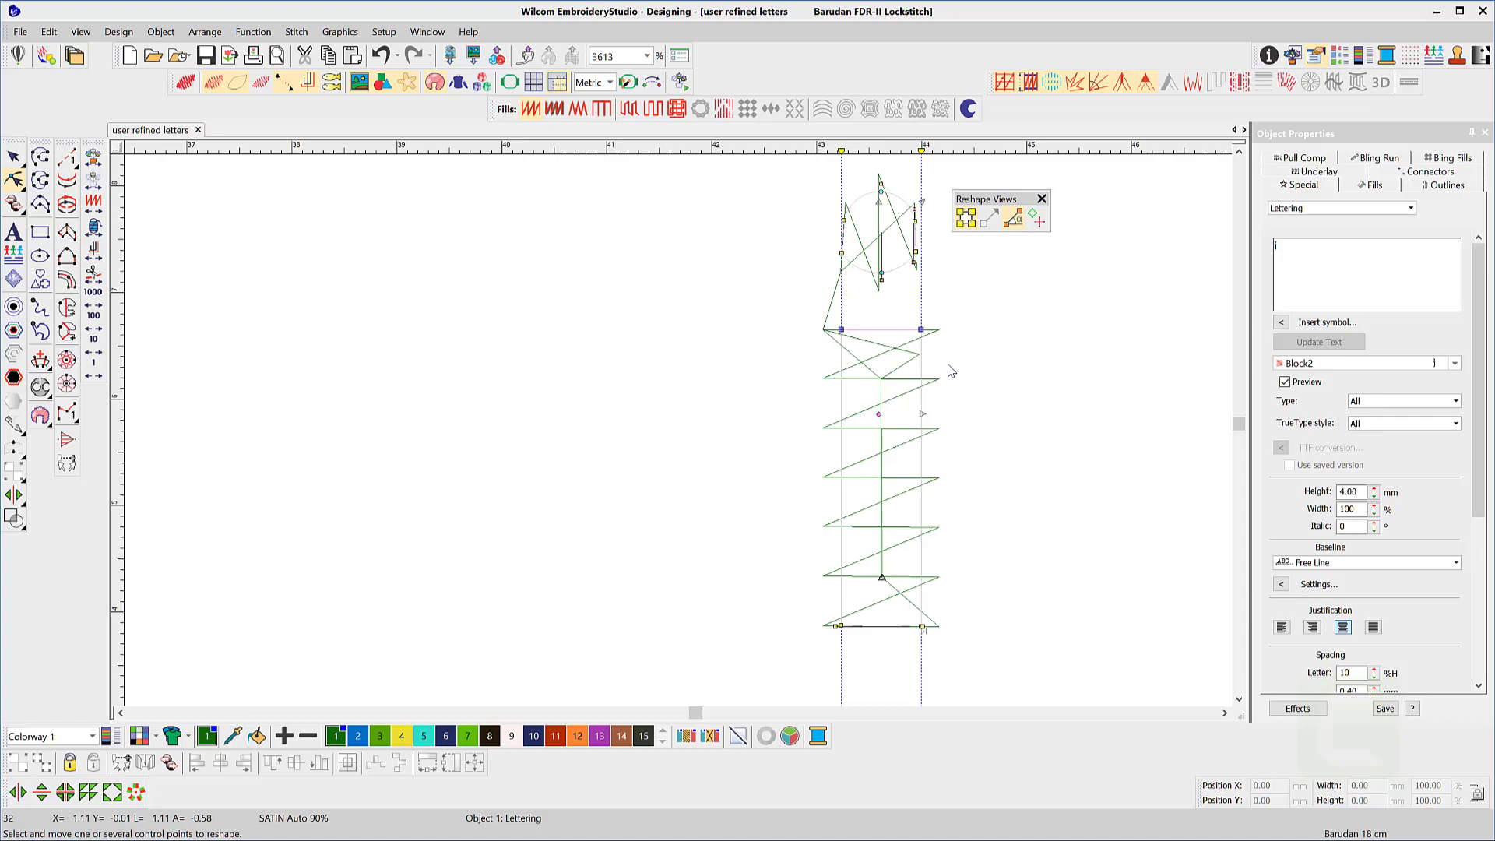
click(989, 376)
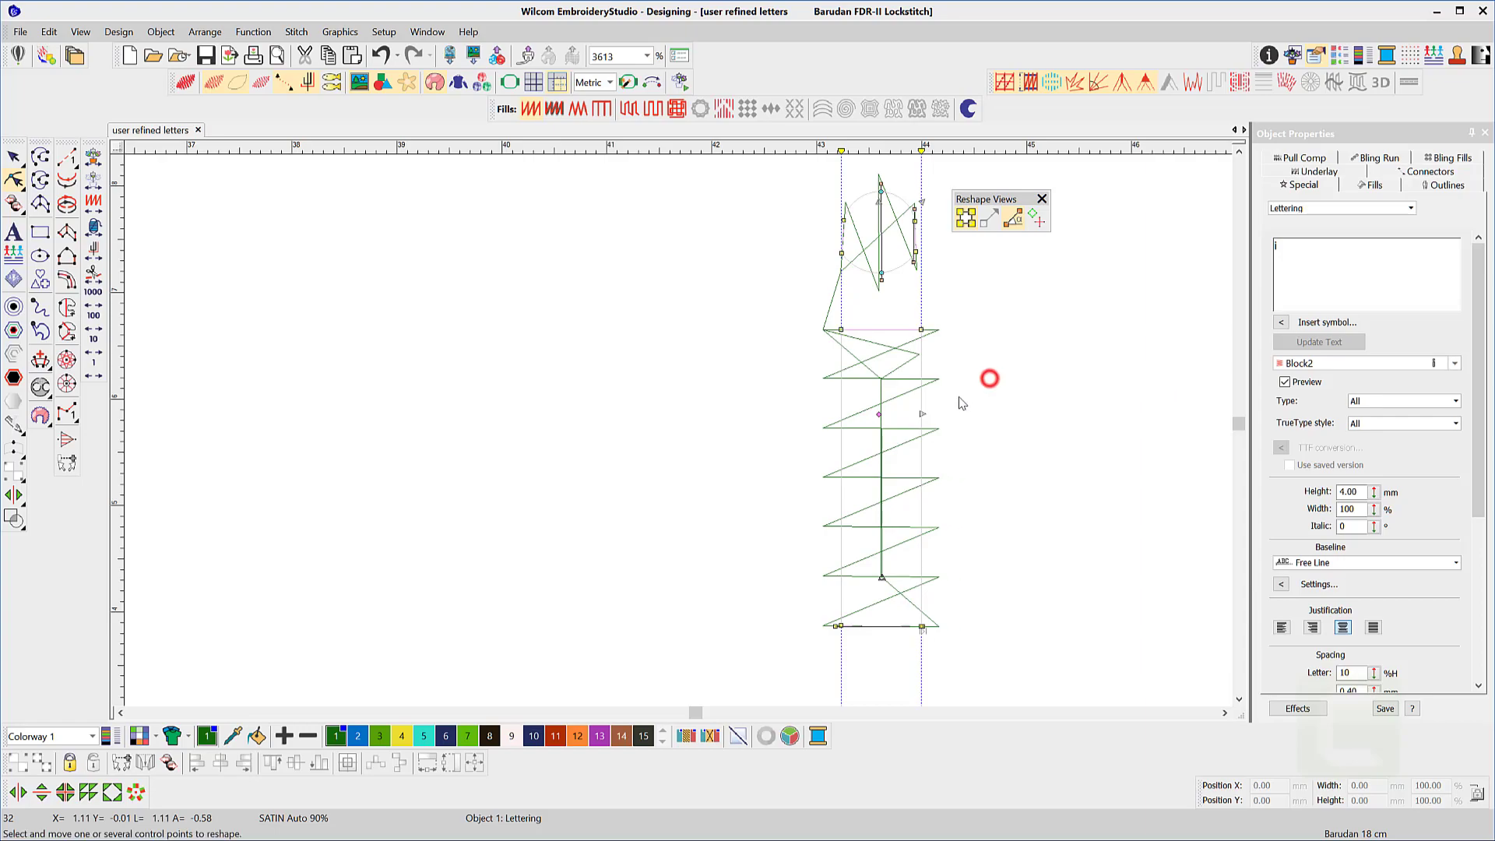
click(880, 415)
click(161, 32)
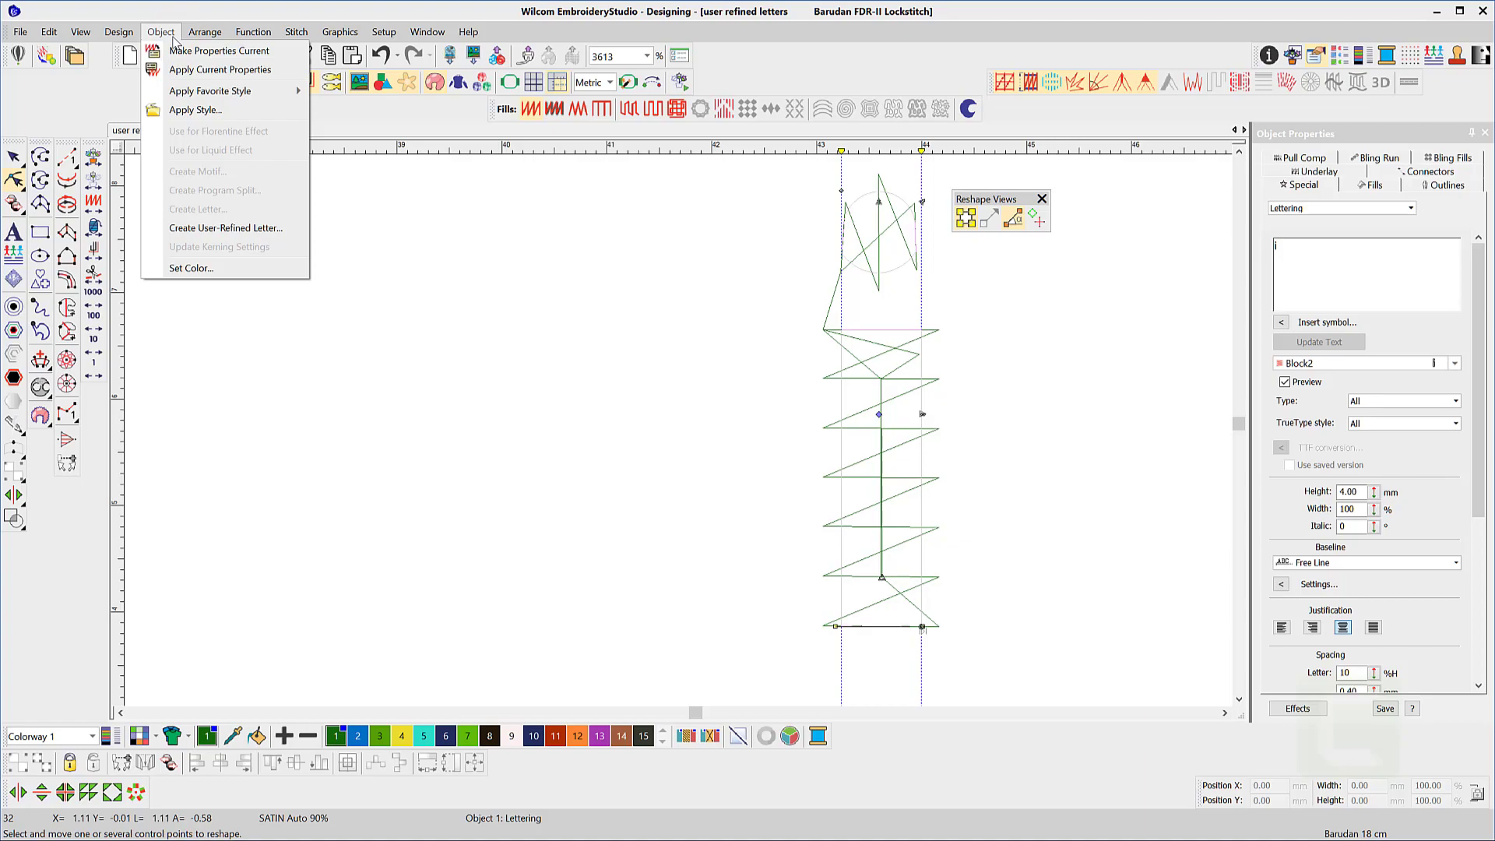
- Create a user-refined letter for heights less than 4.00 mm, name the version i, and confirm
click(227, 228)
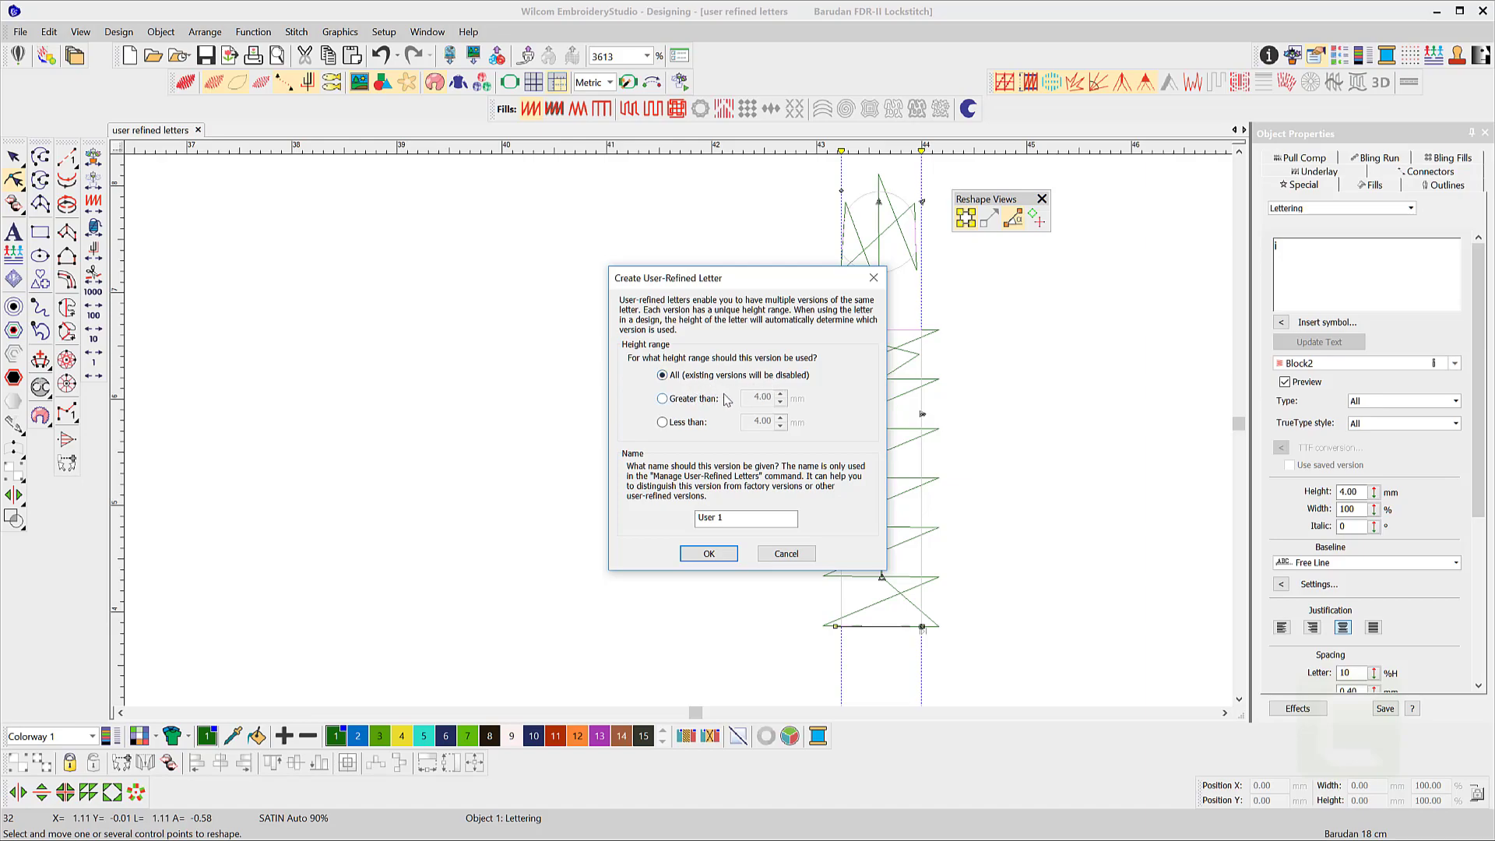
click(663, 423)
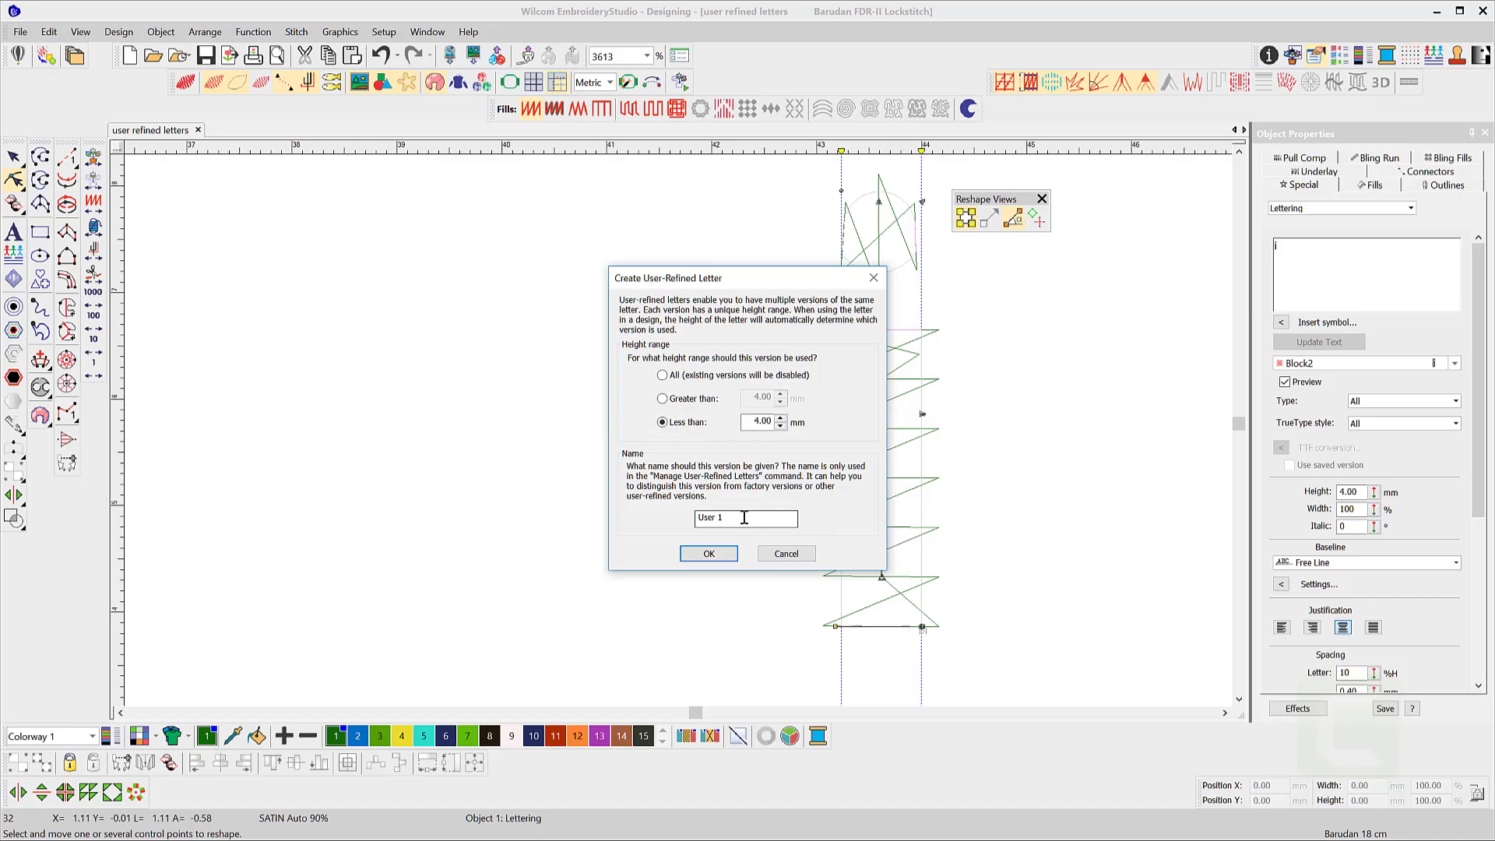
drag(745, 517, 695, 519)
text(i<4)
click(704, 554)
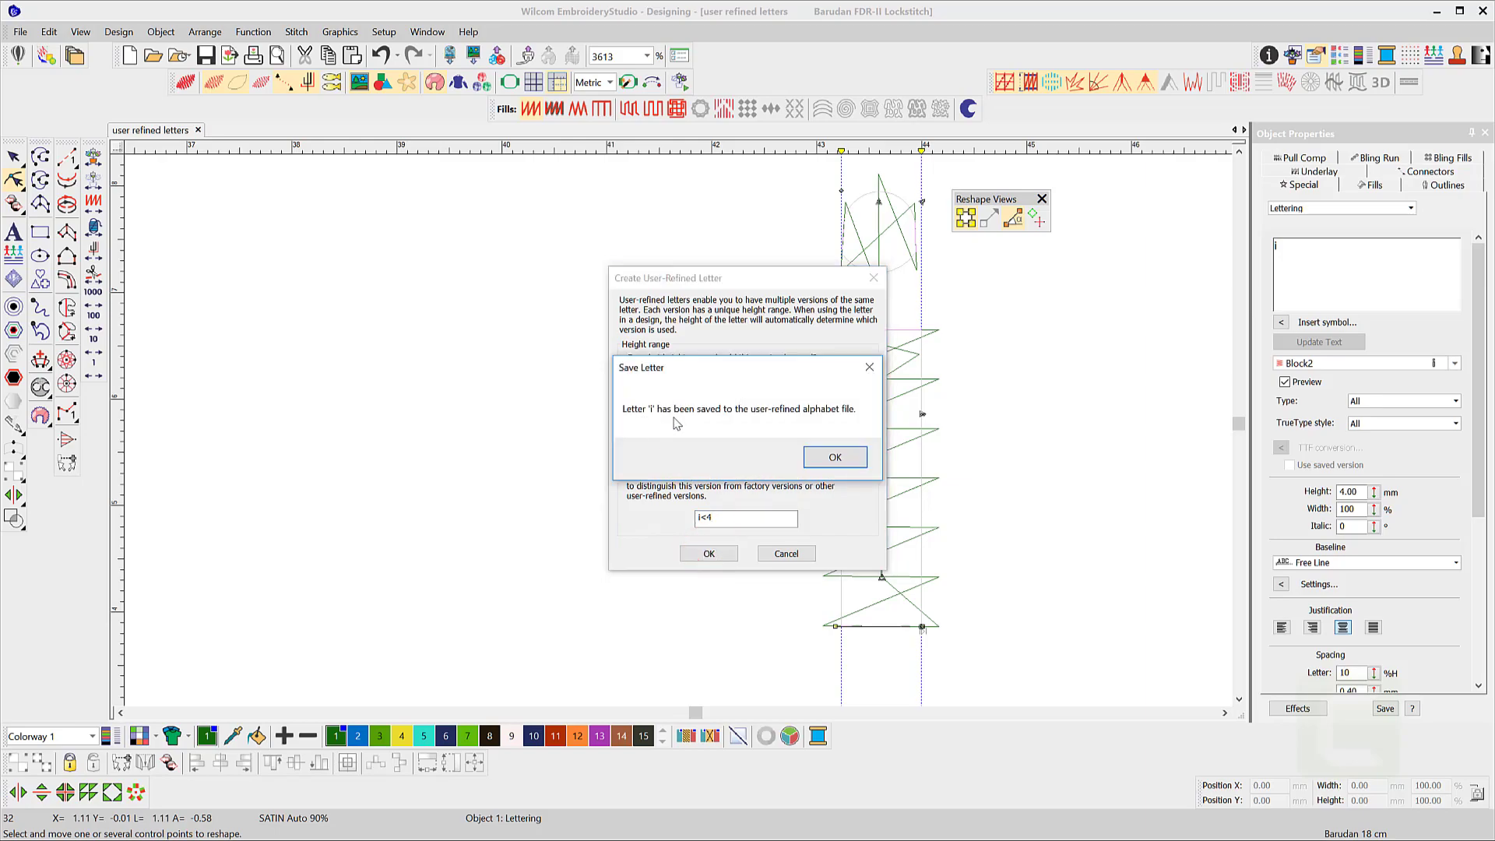
click(824, 454)
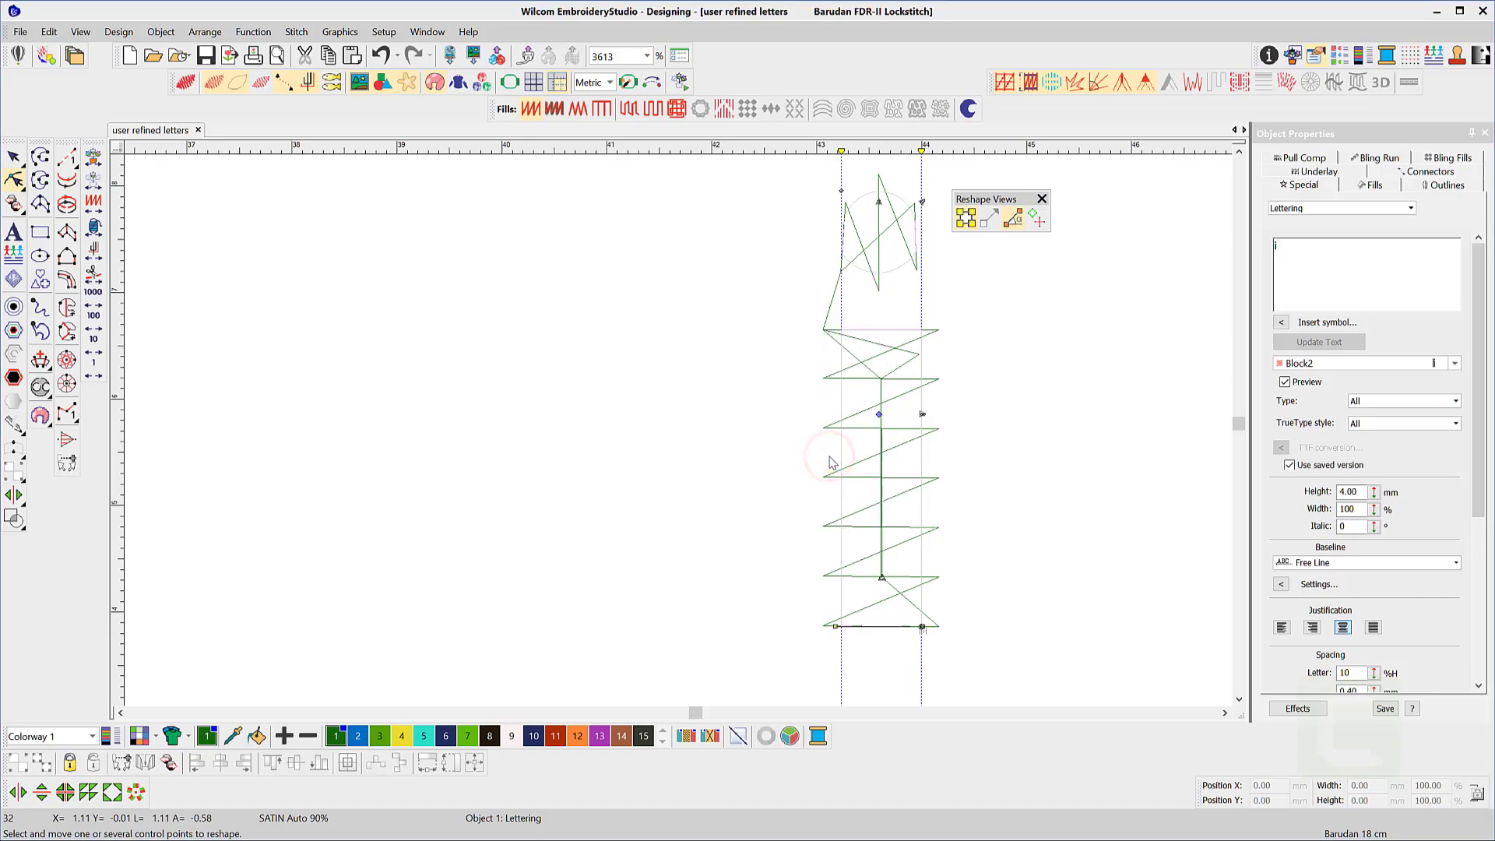
- Test the lettering at 4.1 mm height, then change it to 3.9 mm
double_click(1357, 491)
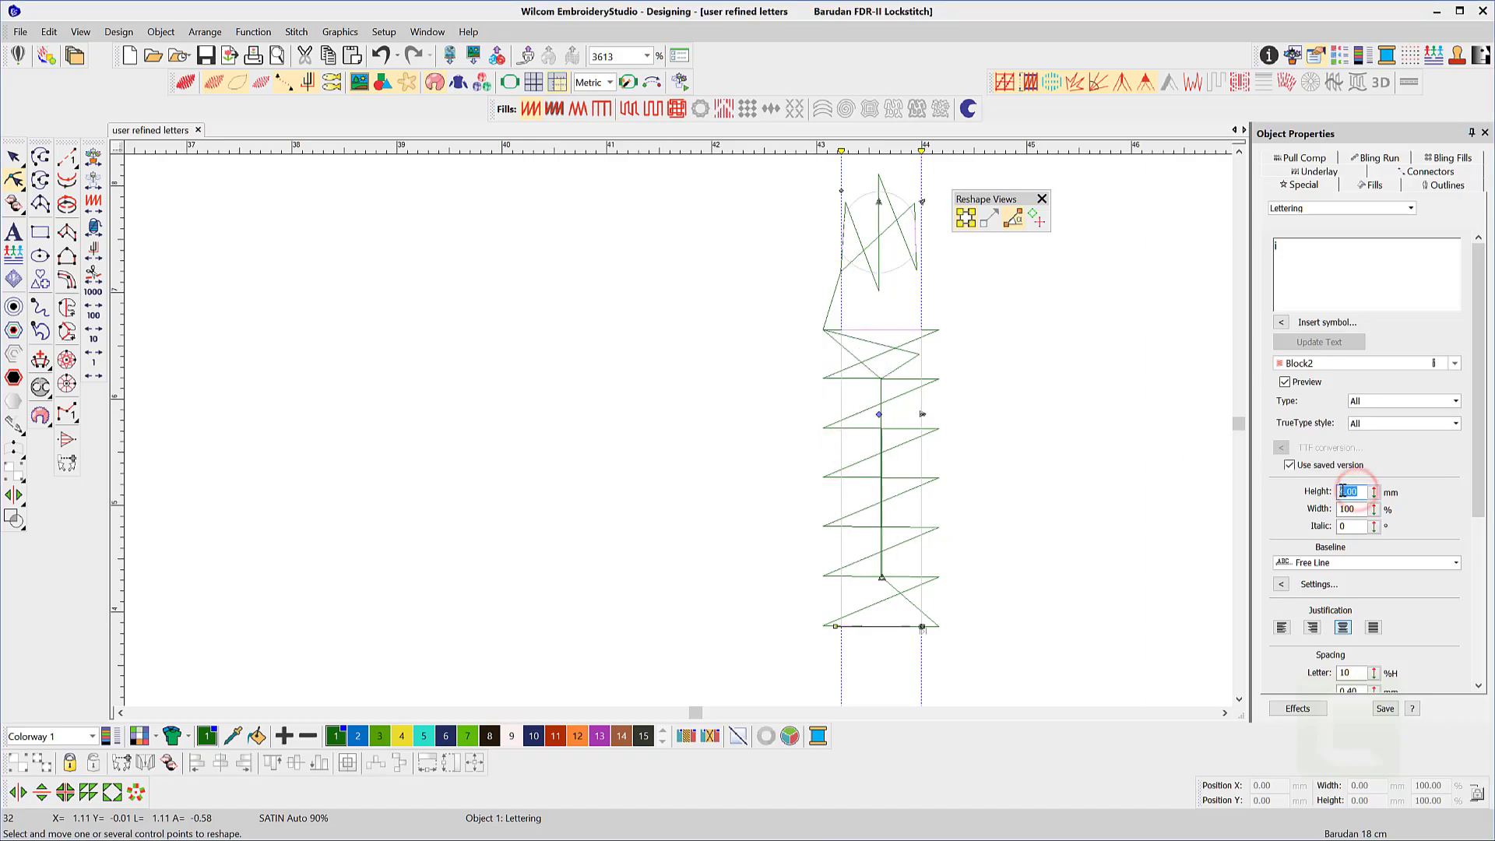
text(4.1)
key(Return)
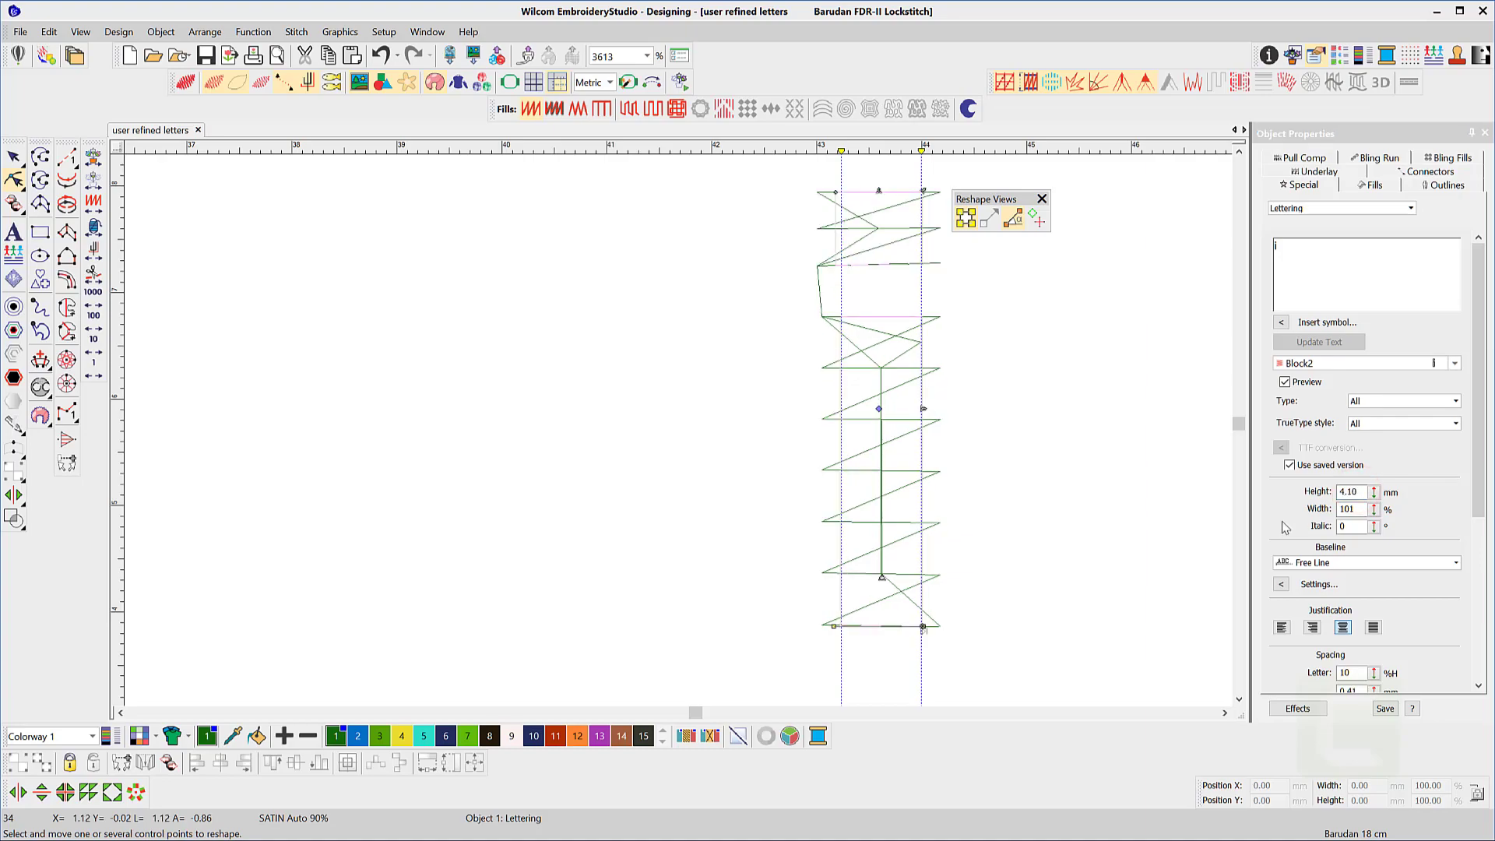
double_click(1364, 491)
key(Return)
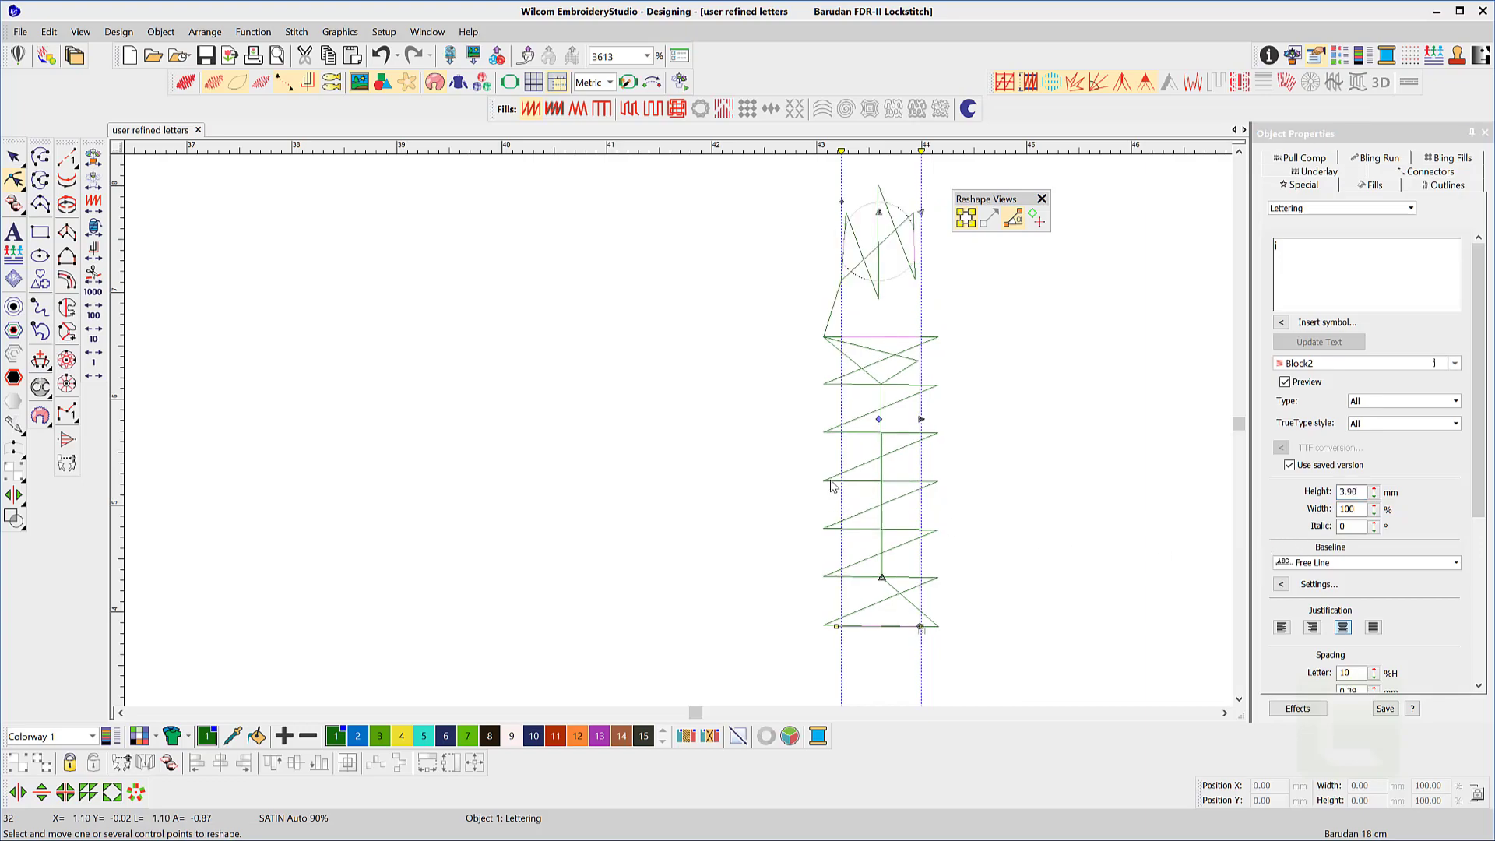
click(385, 33)
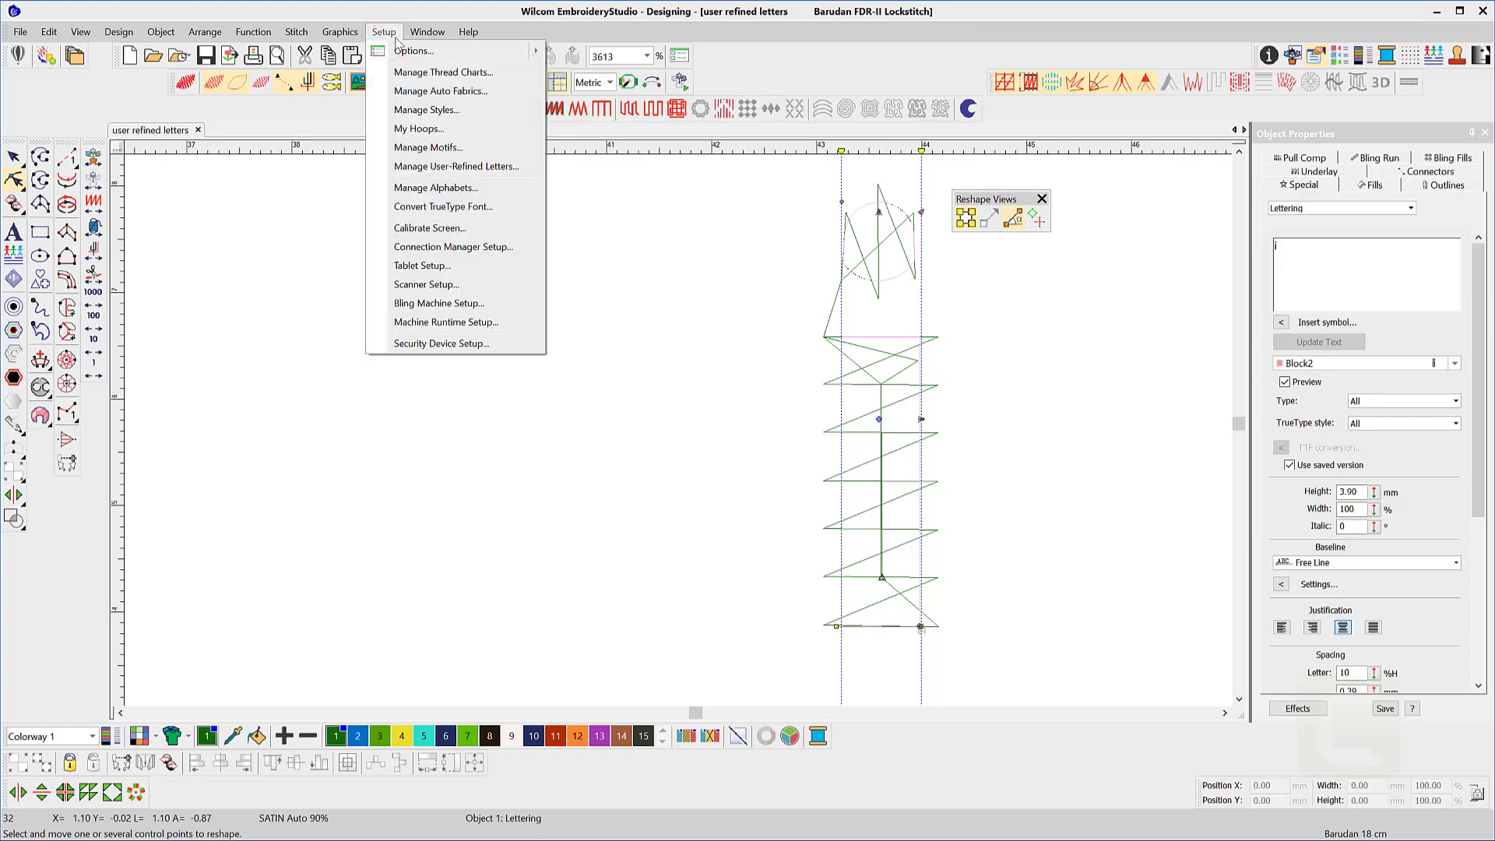
- In Manage User-Refined Letters, set the i<4 version's maximum height to 5.5 mm
click(433, 167)
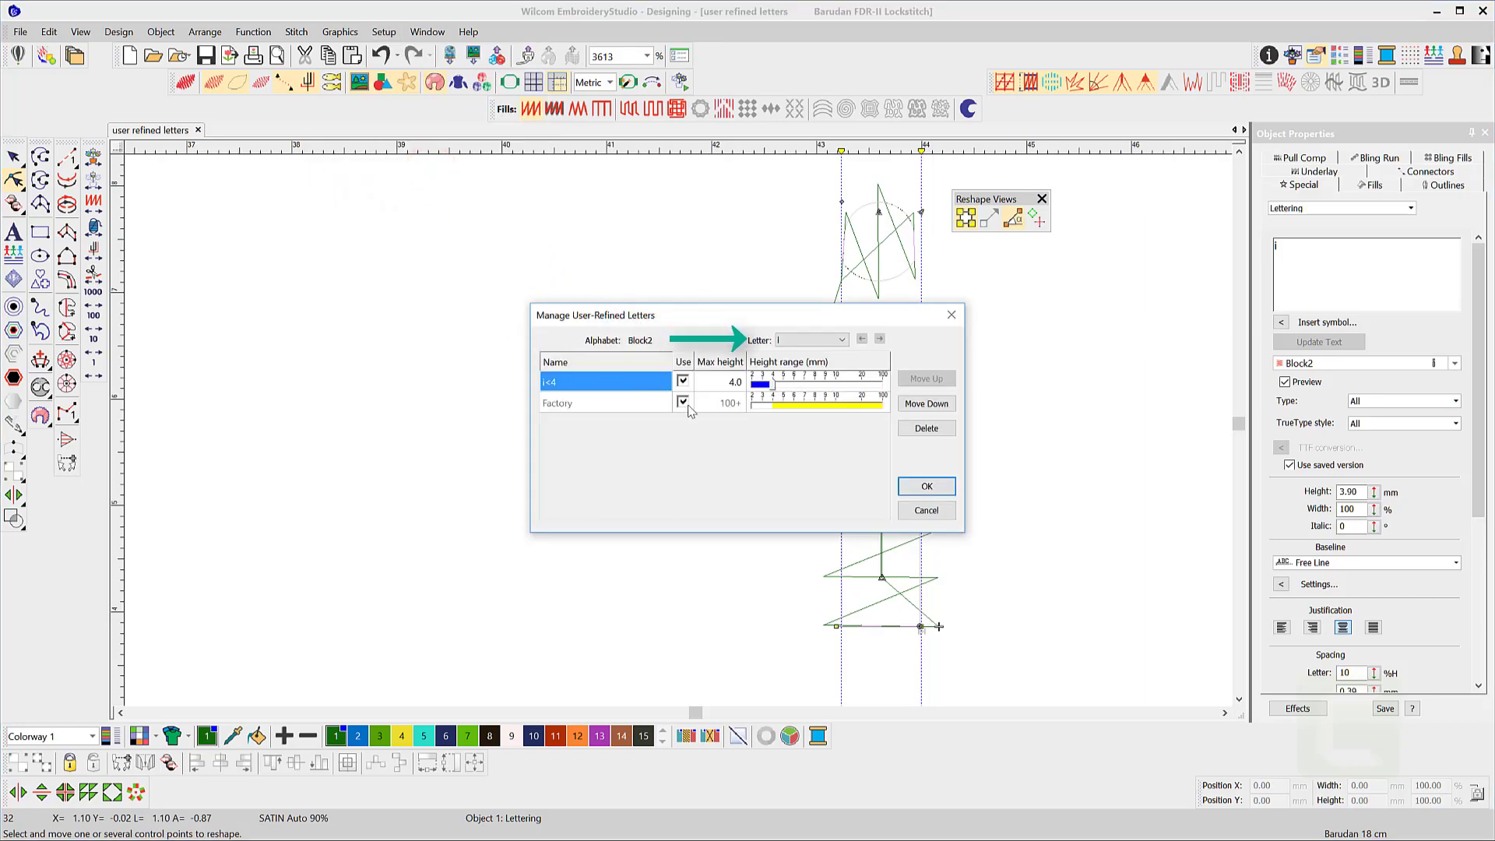
drag(773, 389, 779, 392)
click(723, 383)
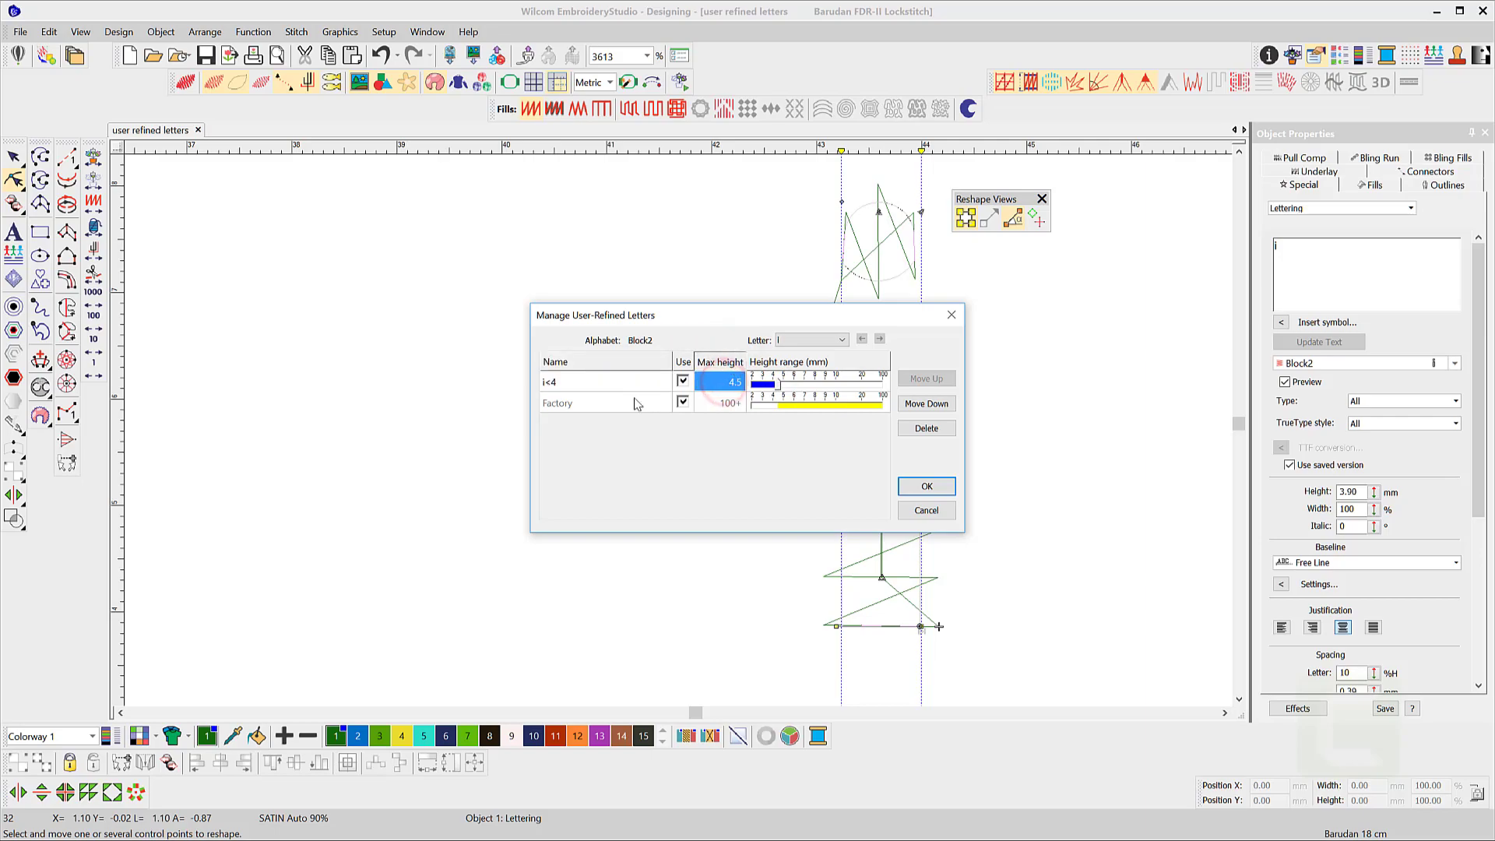
text(5)
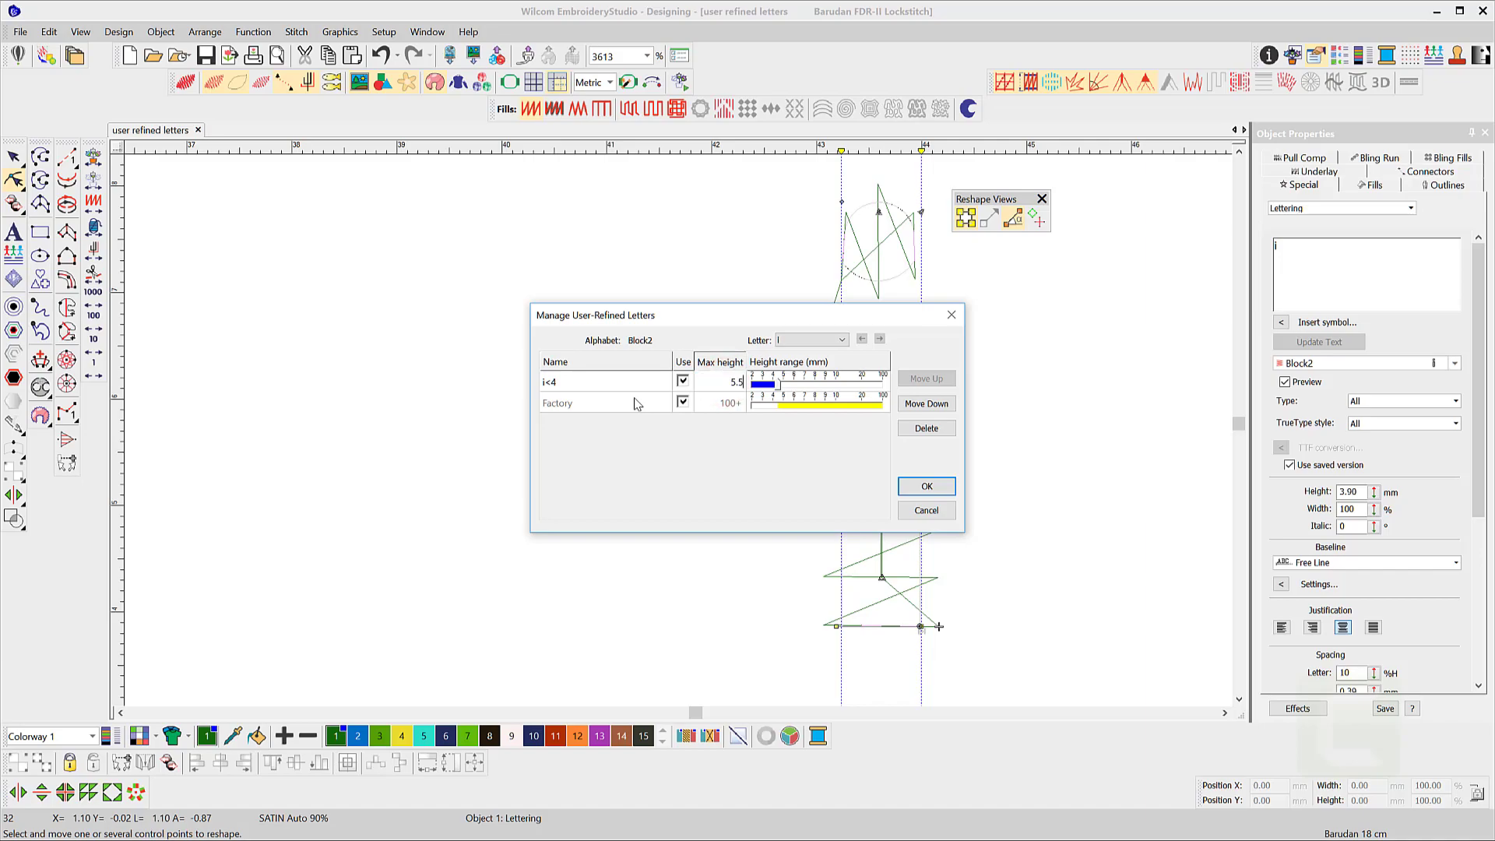
click(935, 486)
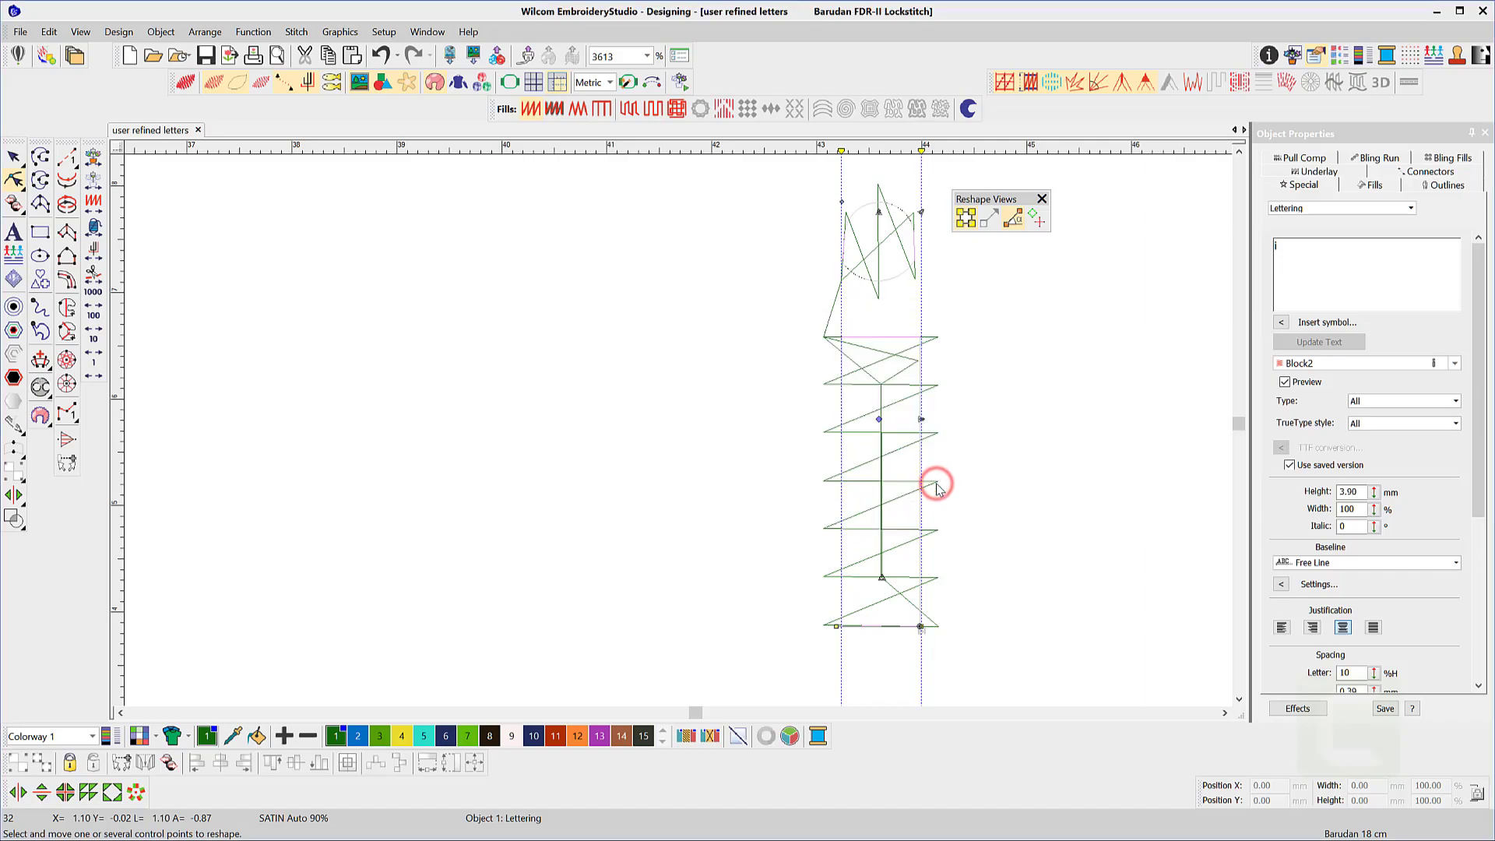
- Test the lettering at 5.6 mm height, then at 5.4 mm
click(1364, 492)
text(5.6)
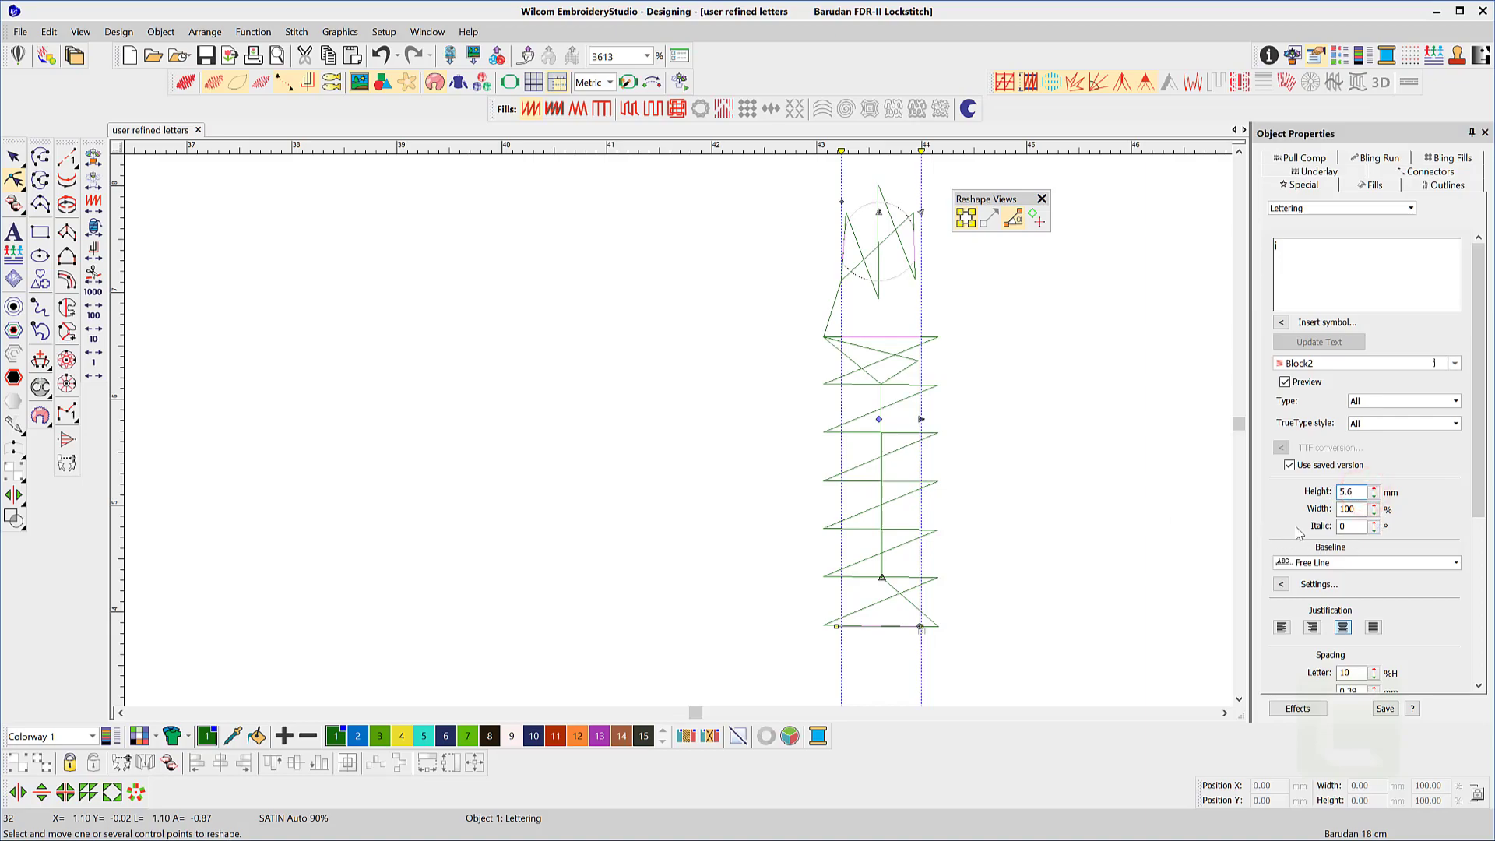
key(Return)
scroll(502, 346, down, 2)
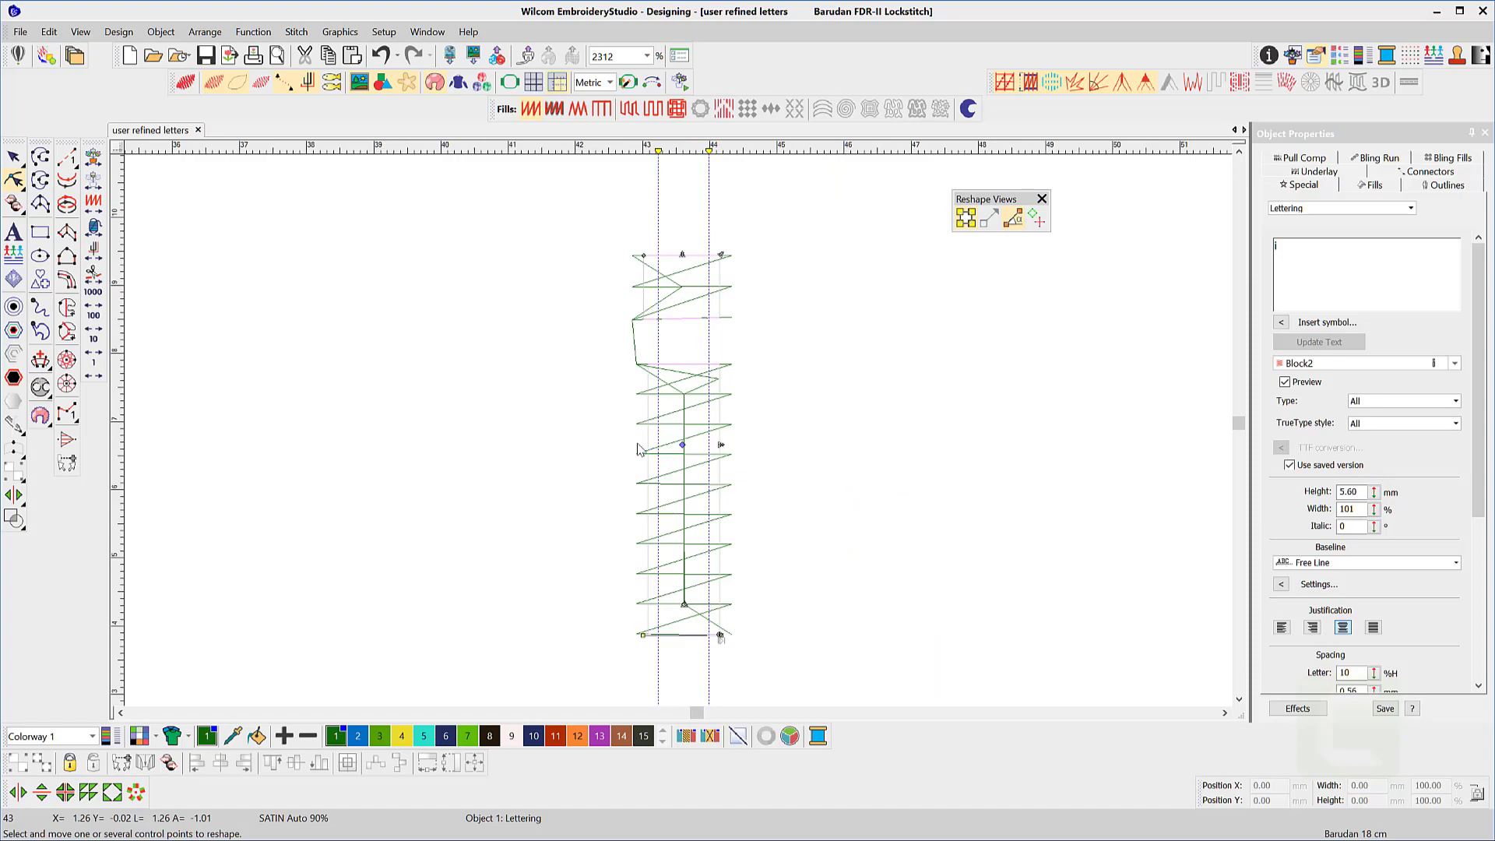
click(1353, 492)
double_click(1353, 492)
text(5.4)
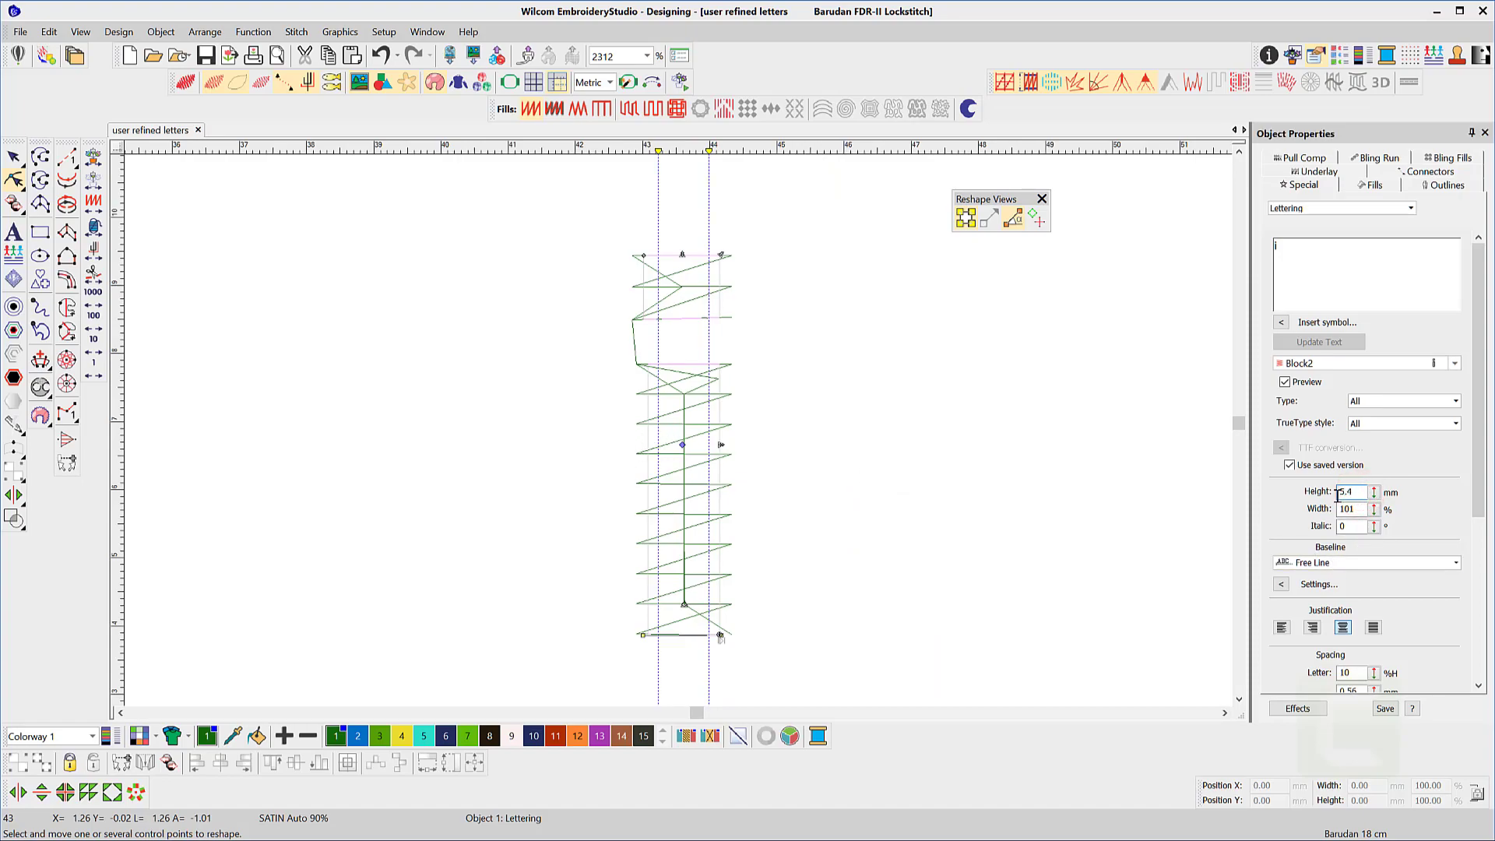
key(Return)
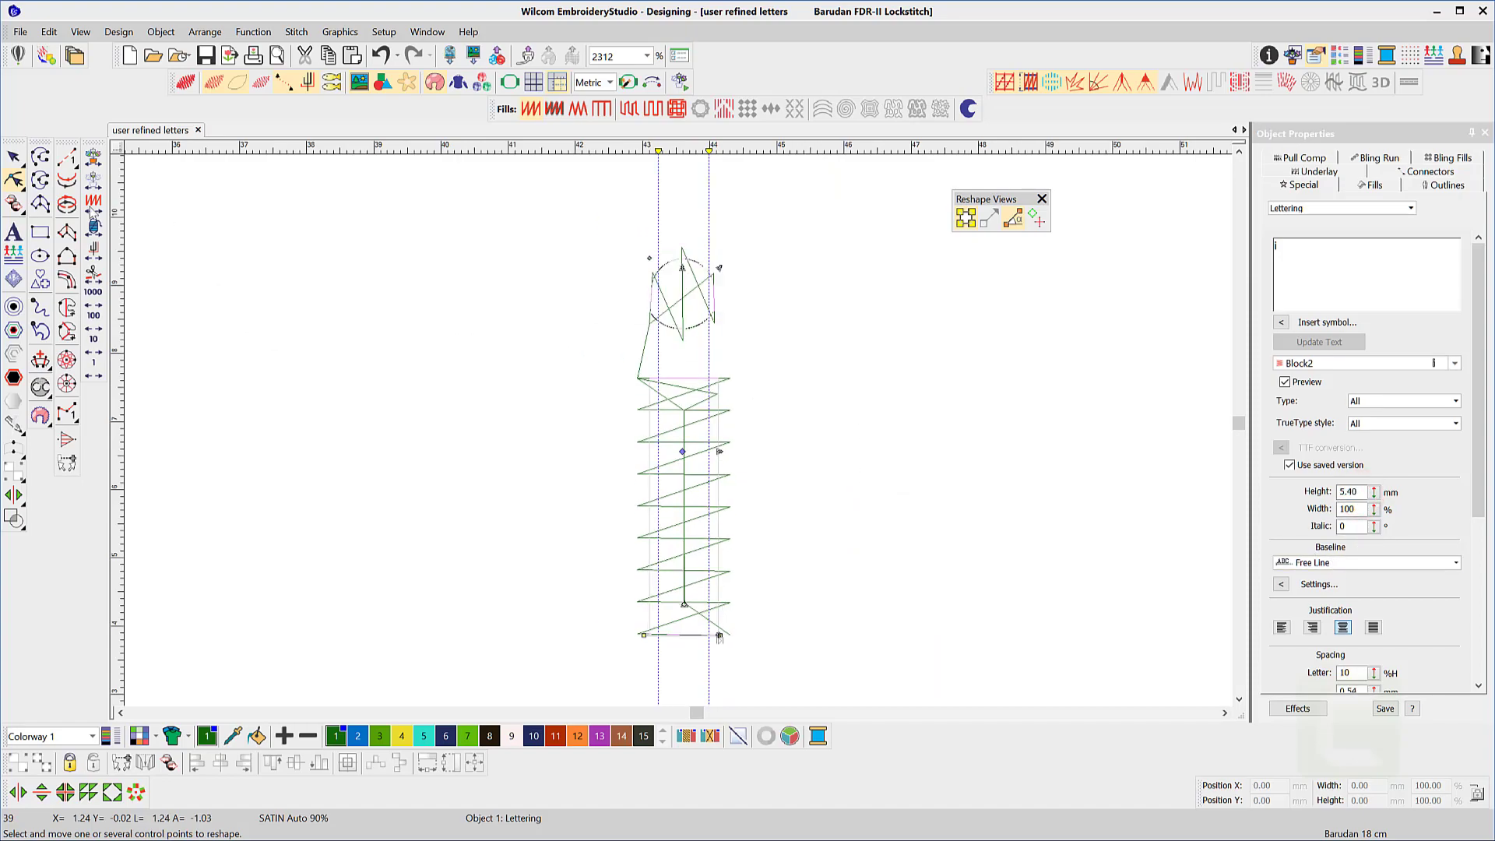
- Scale the lettering to about 5.21 mm high, hide the guides, and toggle Artistic View
click(13, 156)
mouse_move(715, 276)
mouse_down()
mouse_move(717, 244)
mouse_move(716, 271)
mouse_up()
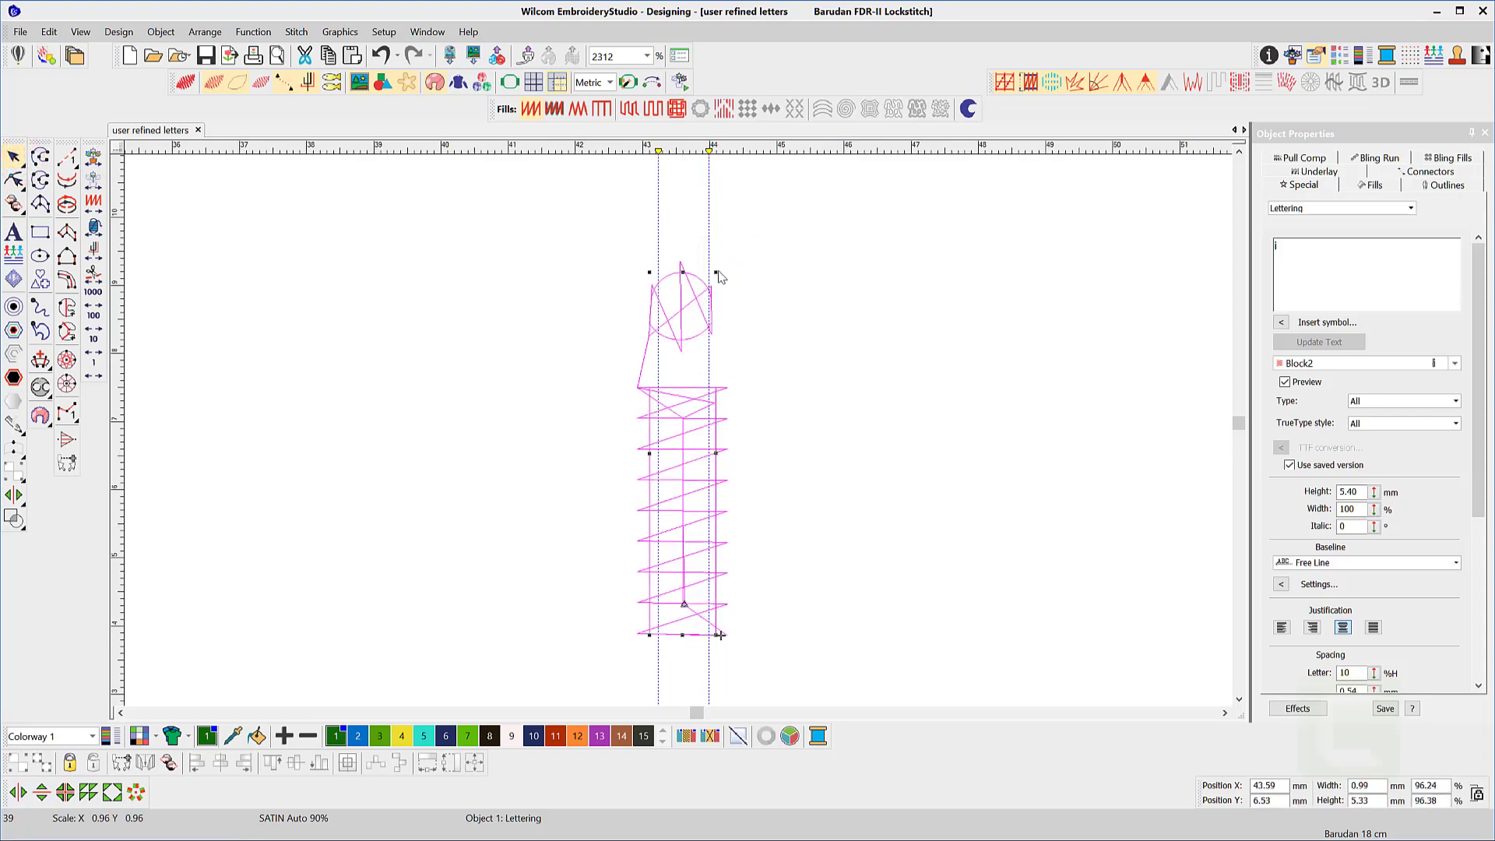
click(709, 151)
click(659, 150)
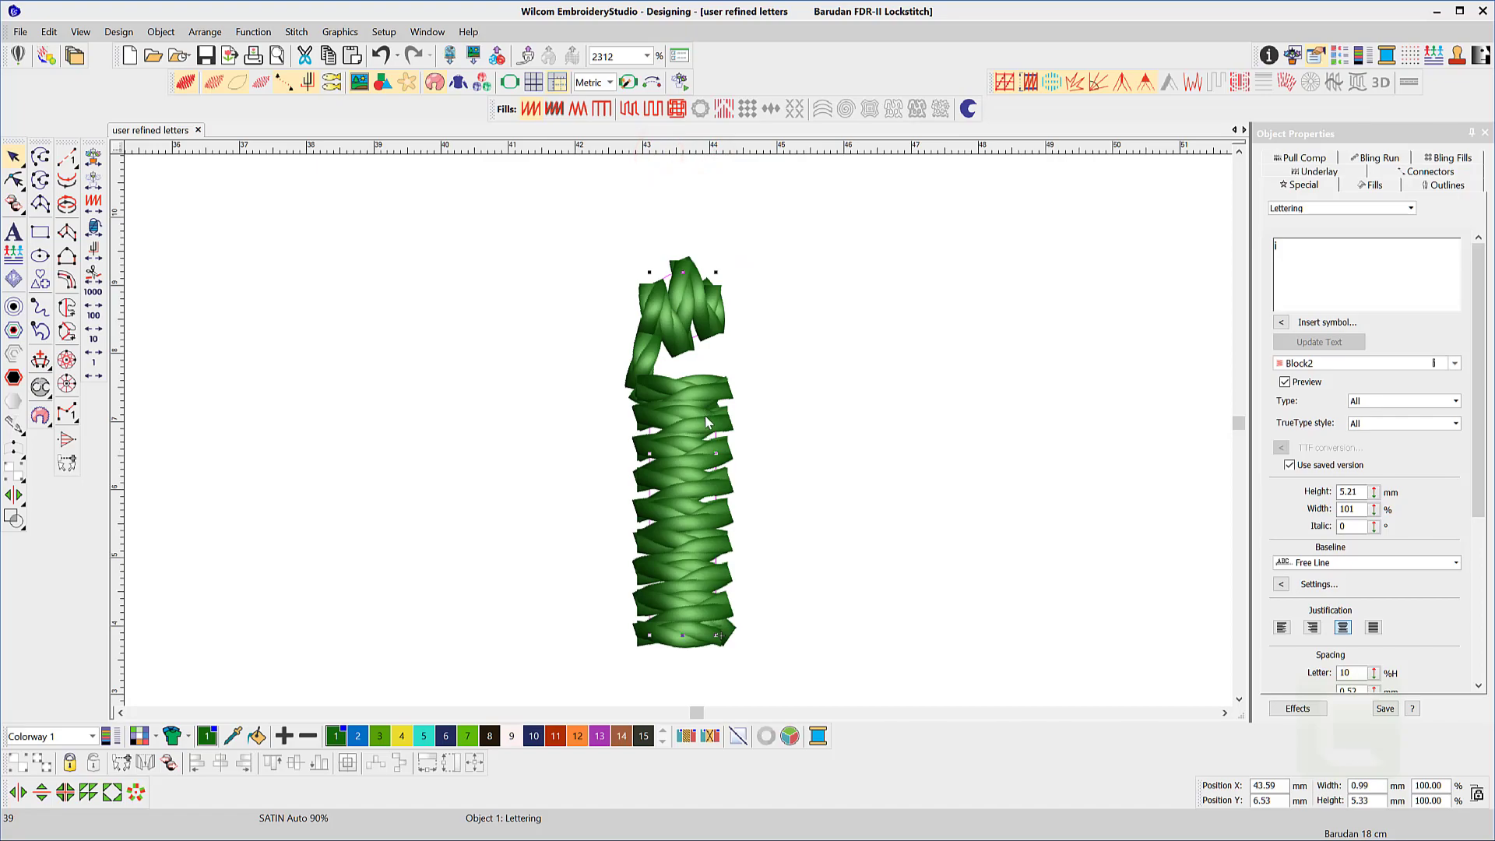
key(h)
click(681, 458)
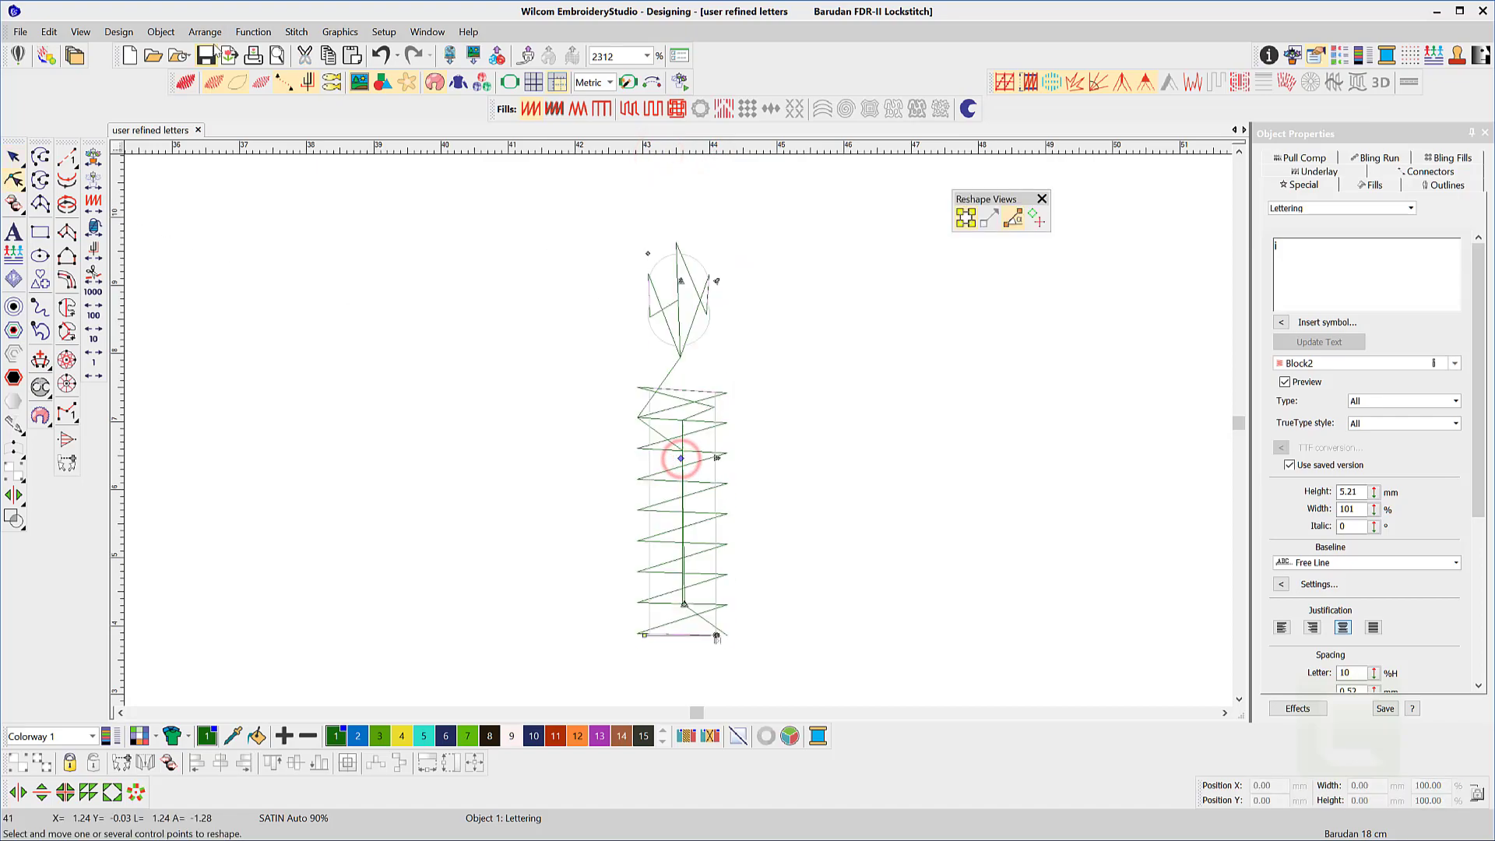
- Create user-refined letter i<4 for heights less than 5.20 mm and confirm overwriting the old version
click(160, 31)
click(217, 226)
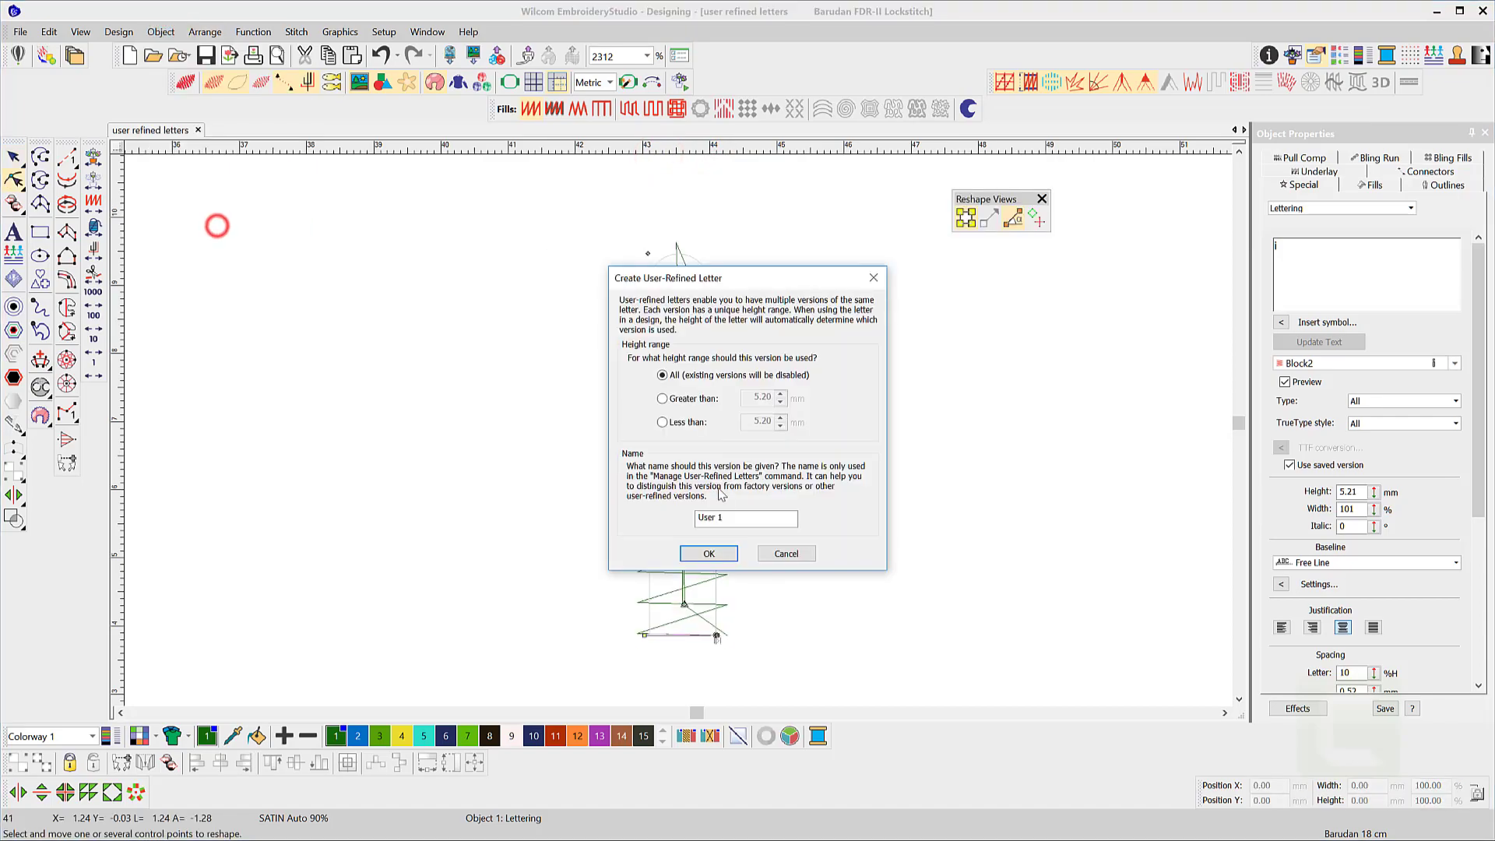
click(662, 421)
drag(747, 517, 668, 522)
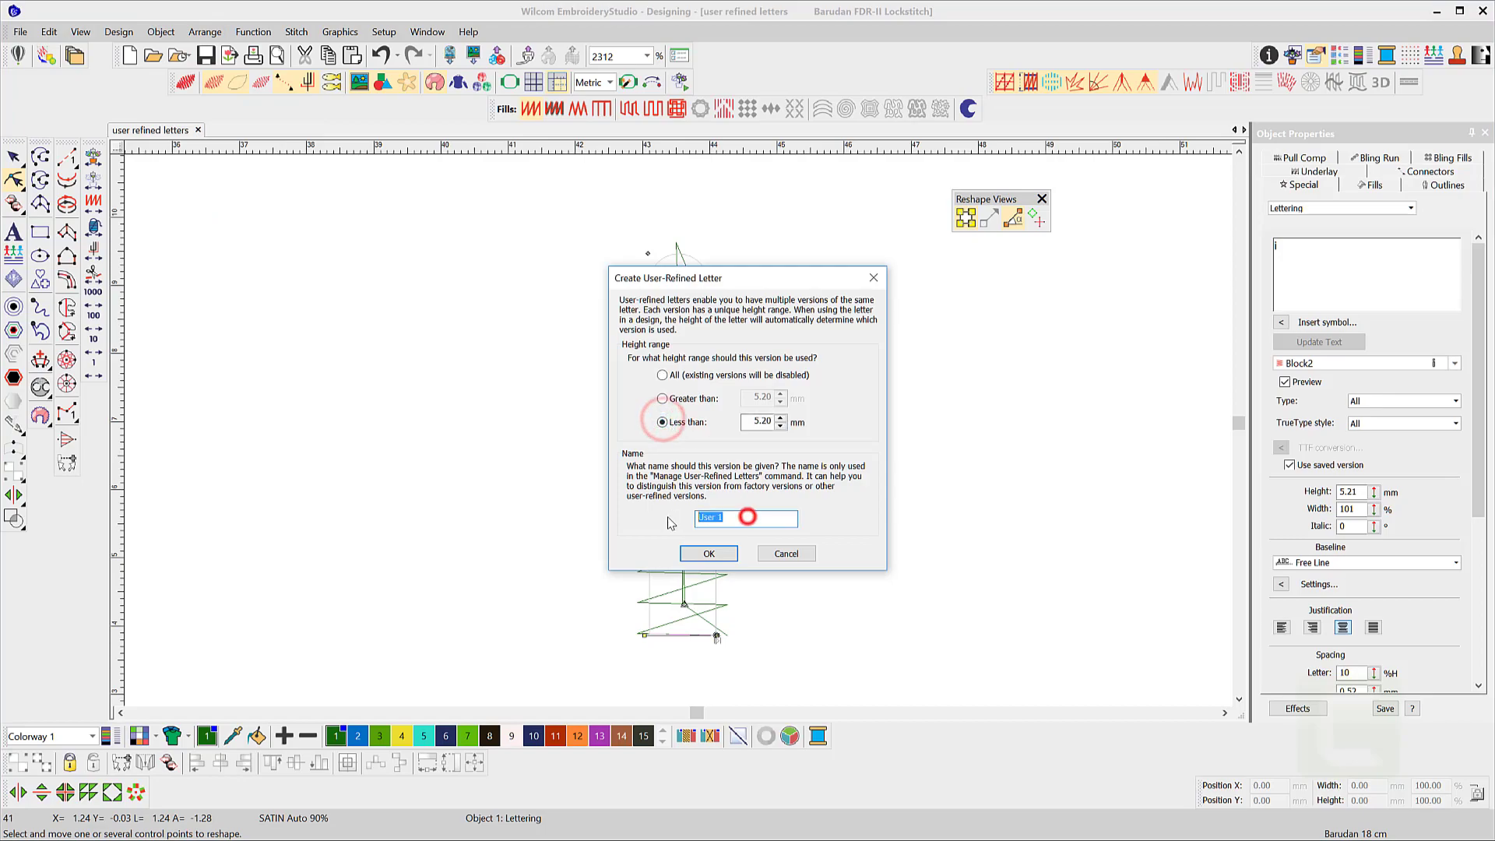
text(i<4)
click(709, 553)
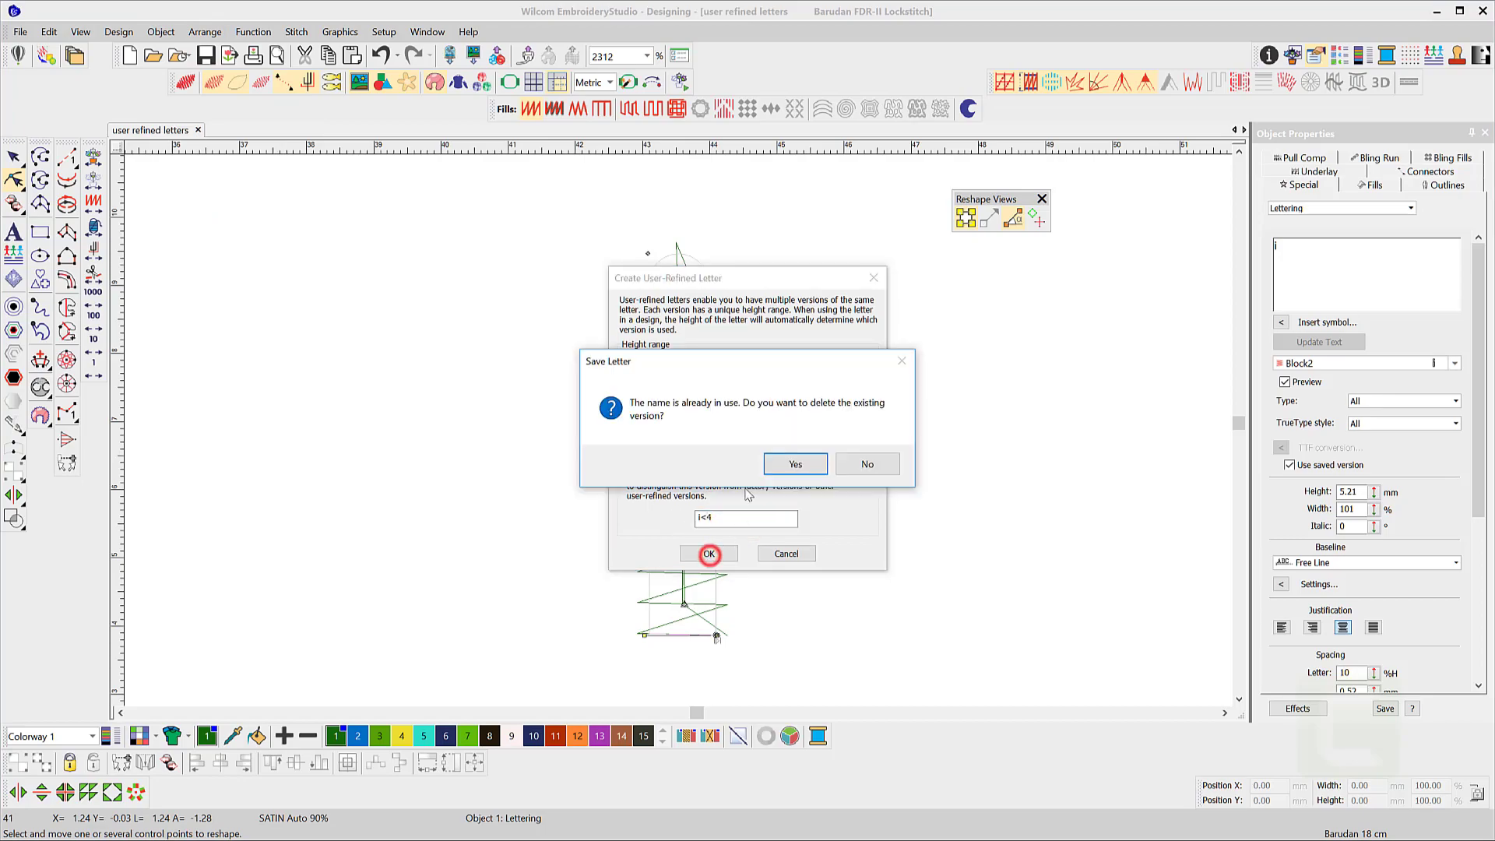
click(795, 463)
click(834, 458)
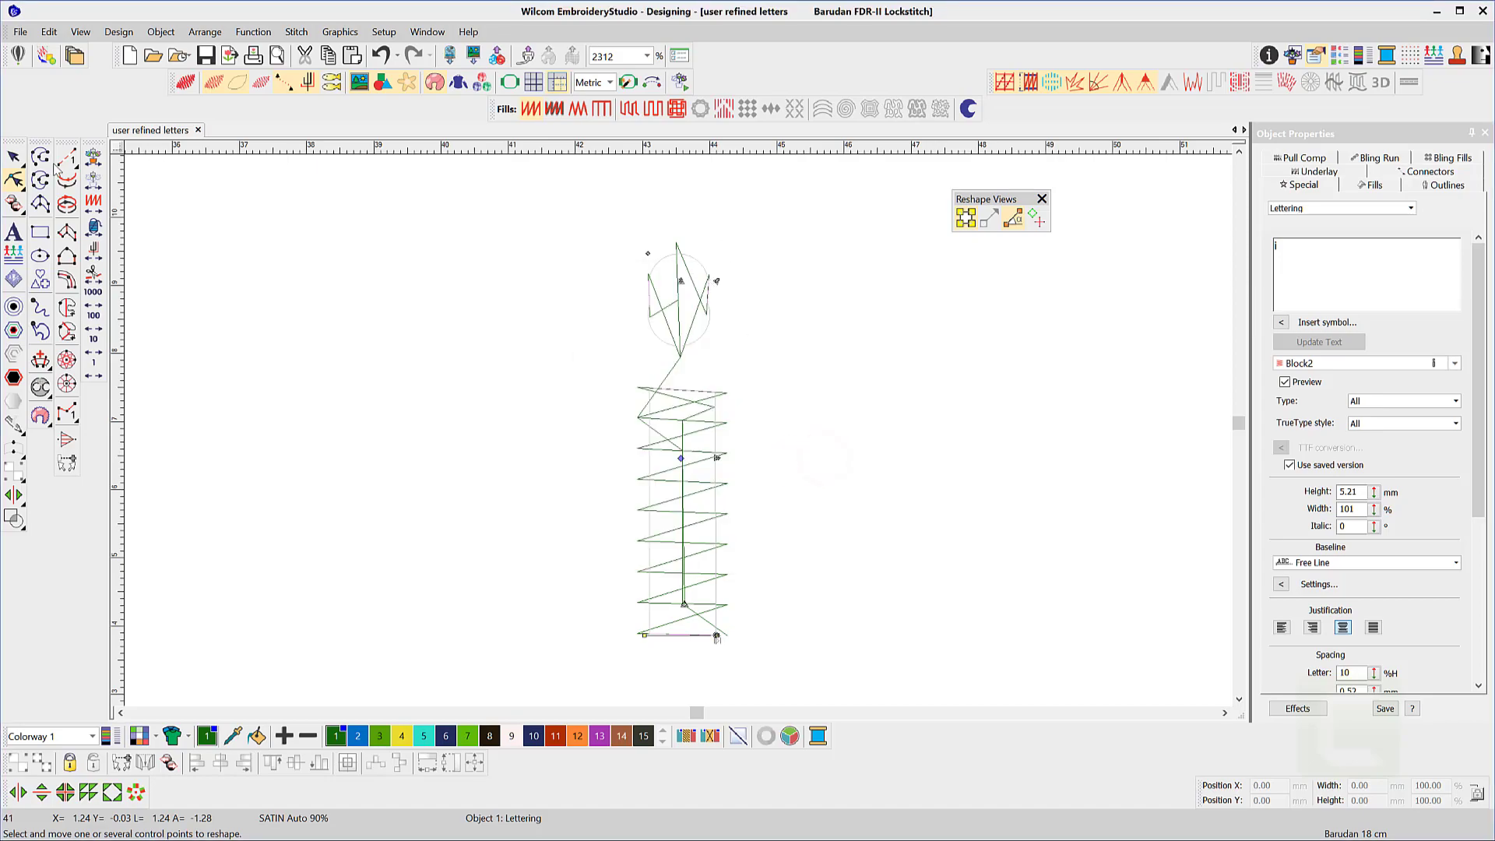
- Drag the lettering's corner handle to scale it to 5.14 mm high
click(14, 158)
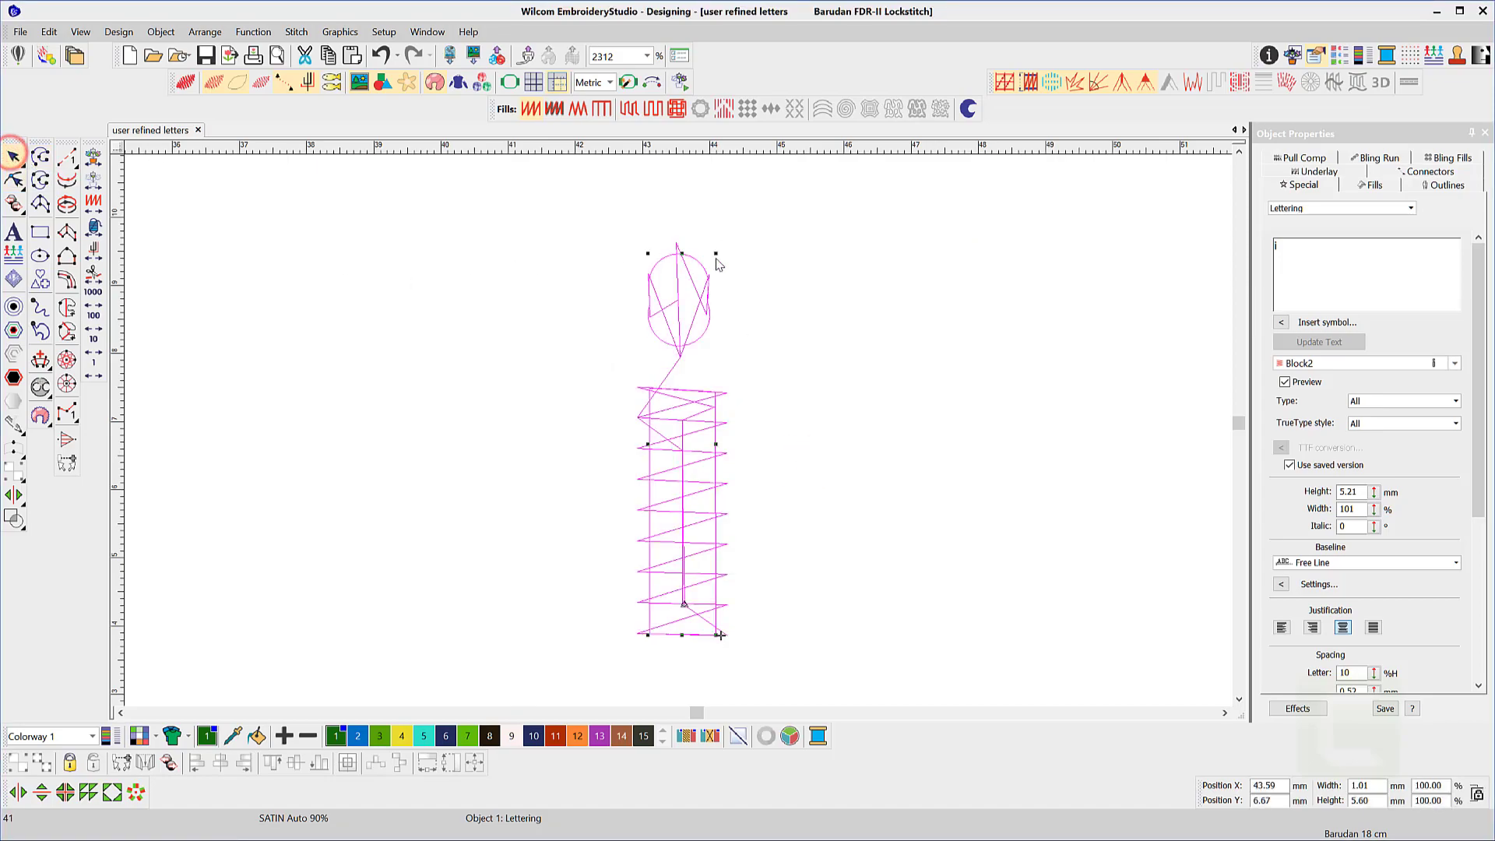
mouse_move(718, 253)
mouse_down()
mouse_move(732, 229)
mouse_move(709, 238)
mouse_move(718, 247)
mouse_up()
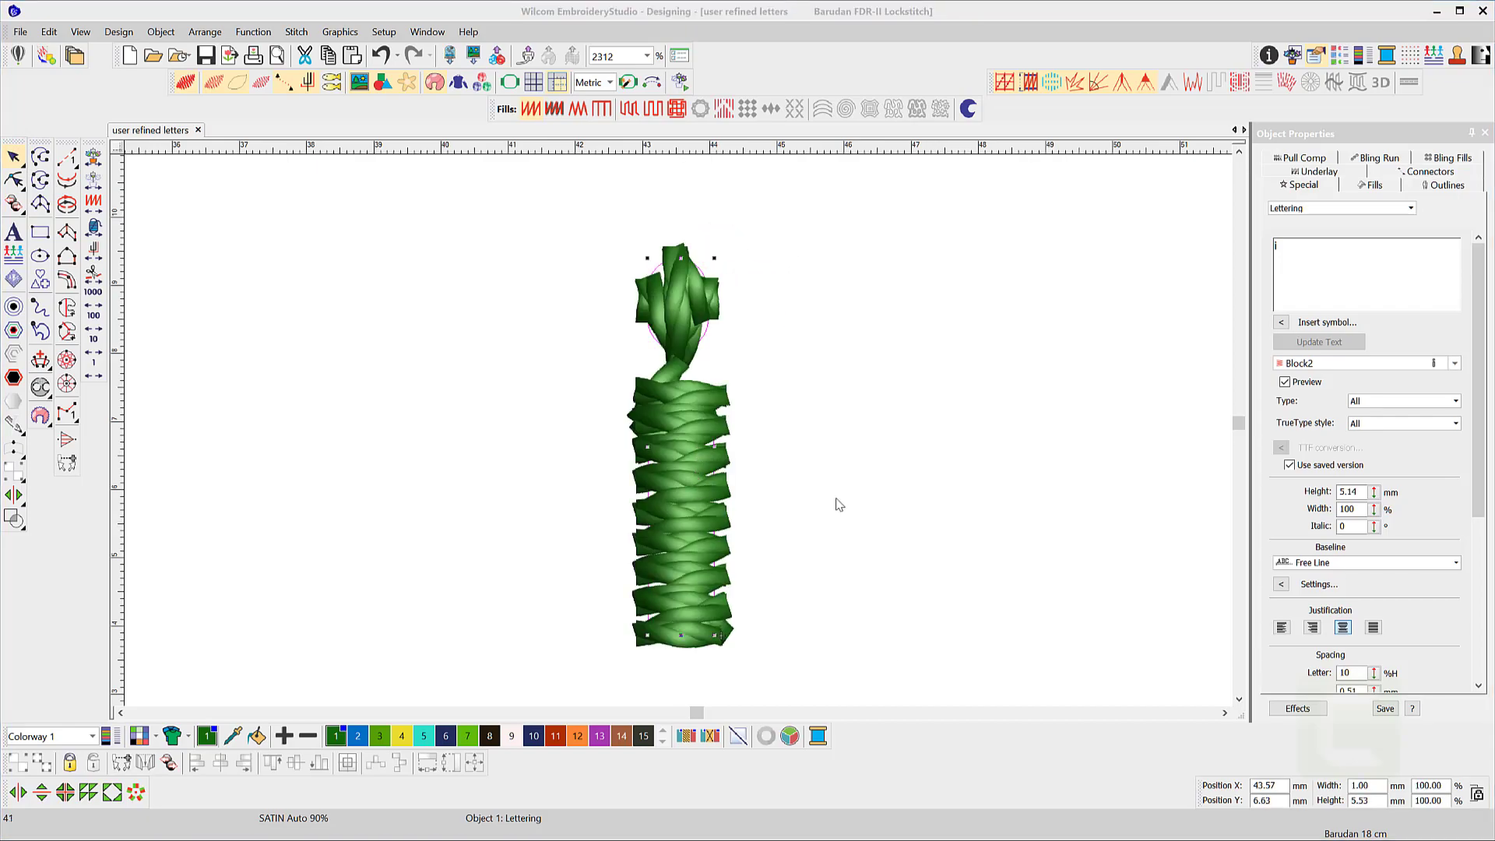
click(384, 32)
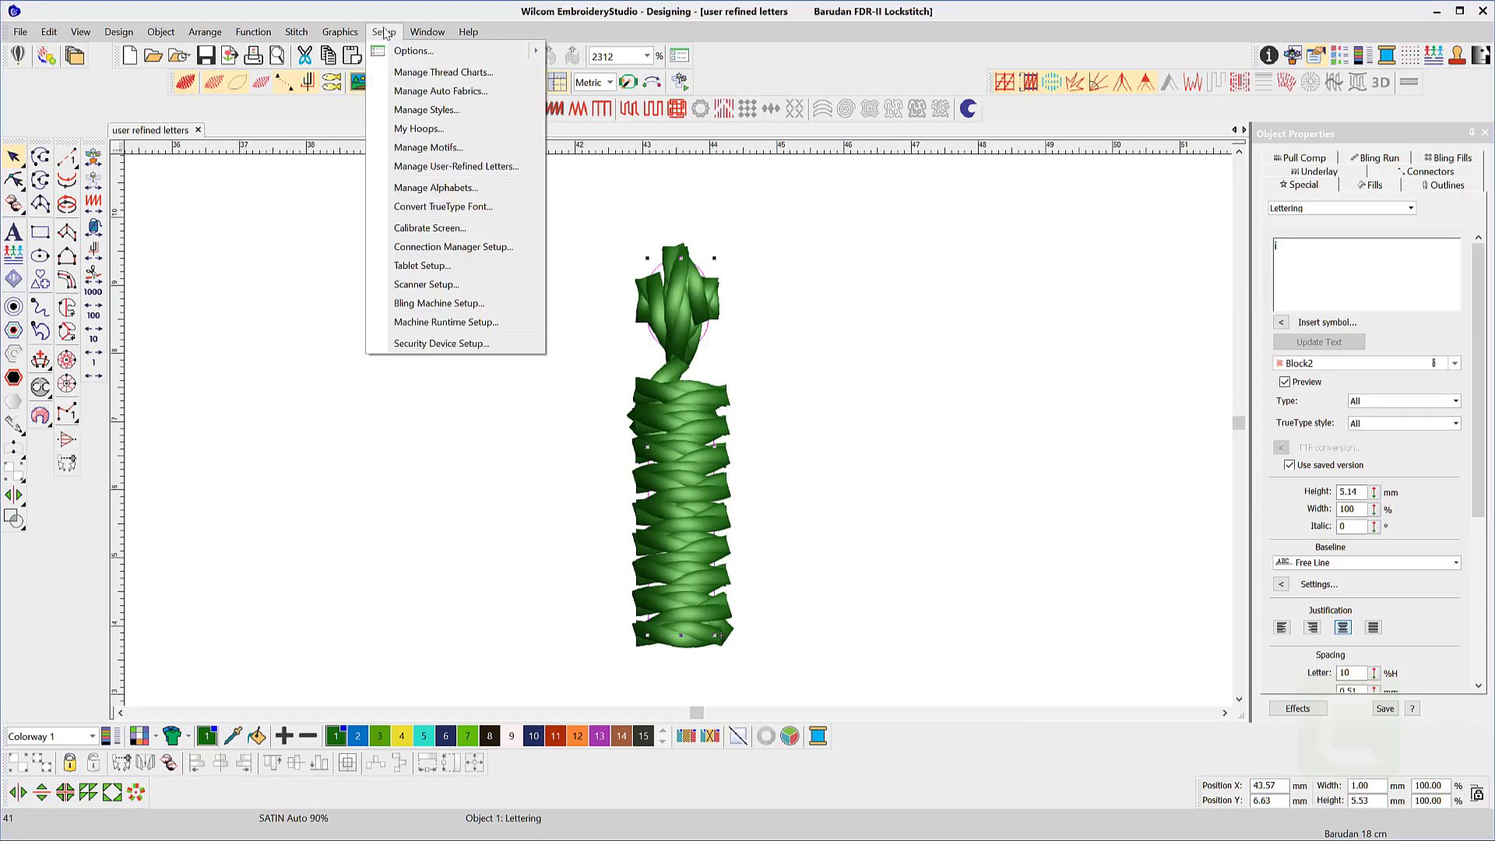
- In Manage User-Refined Letters, delete the 1<4 version of 'i' and keep i<4 enabled
click(434, 175)
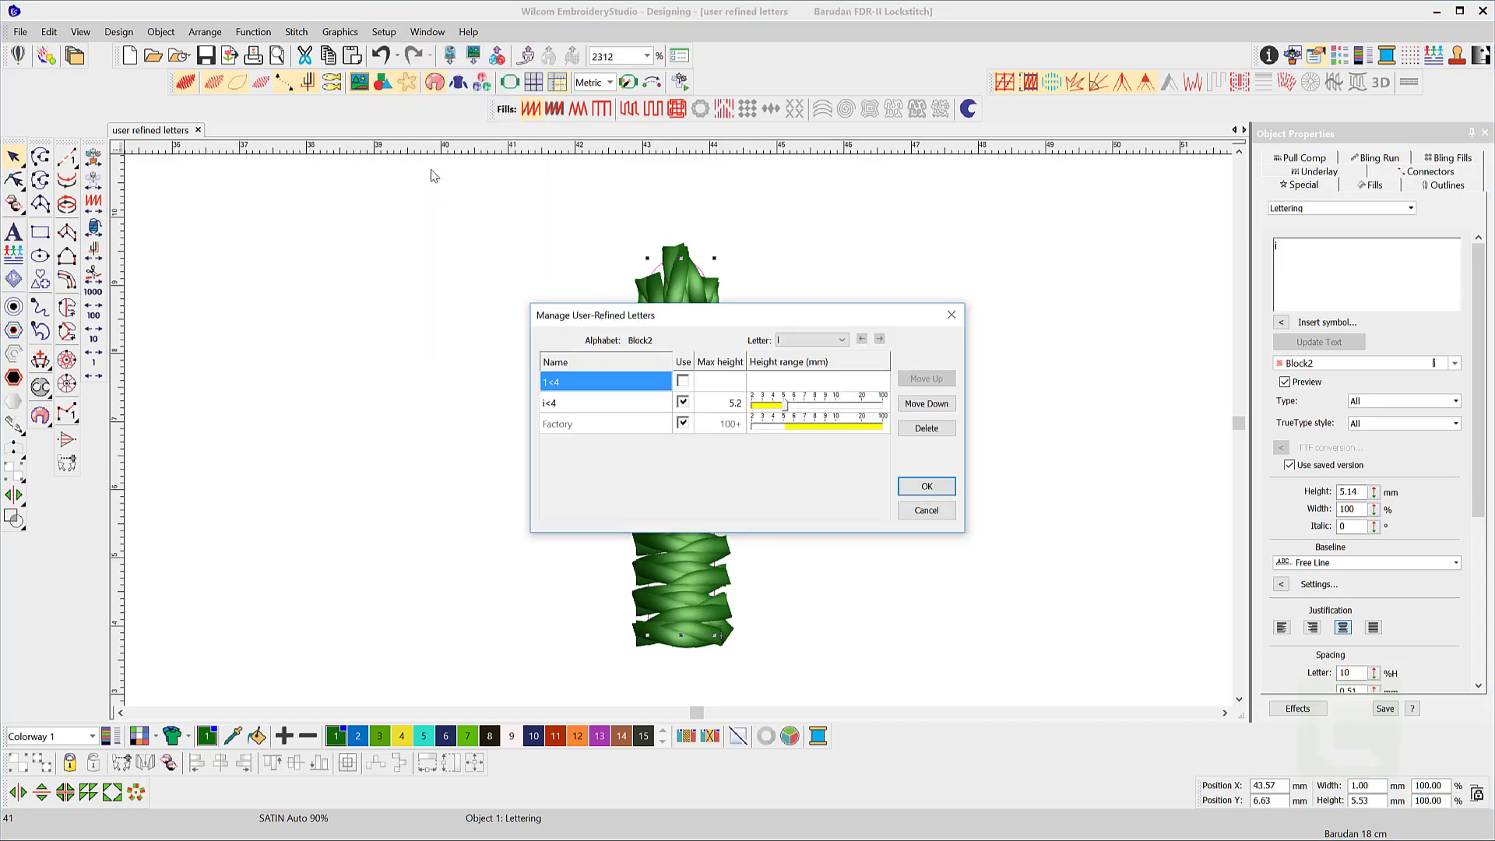
click(683, 402)
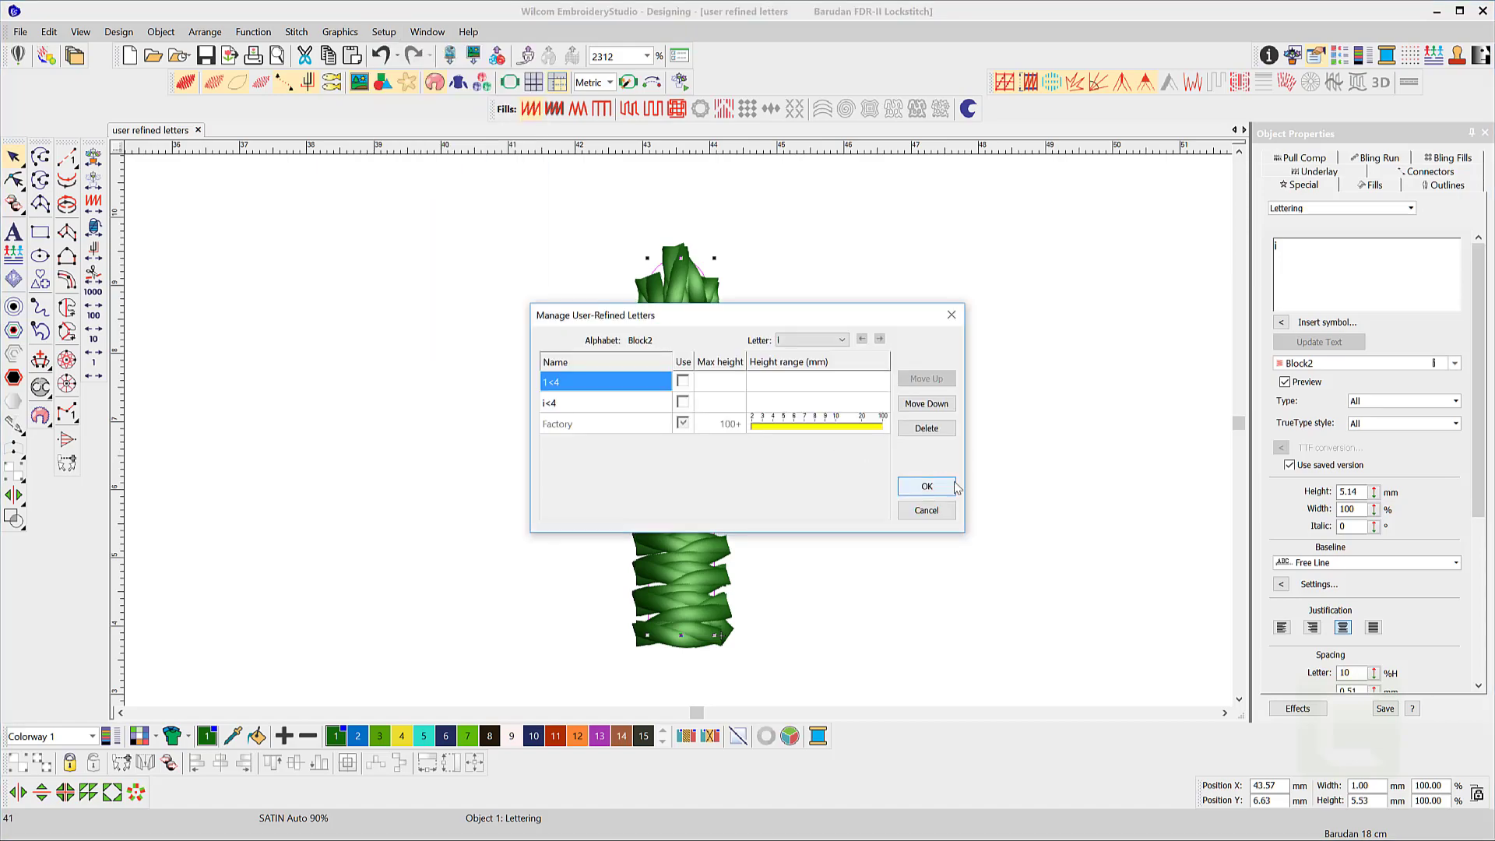
click(927, 429)
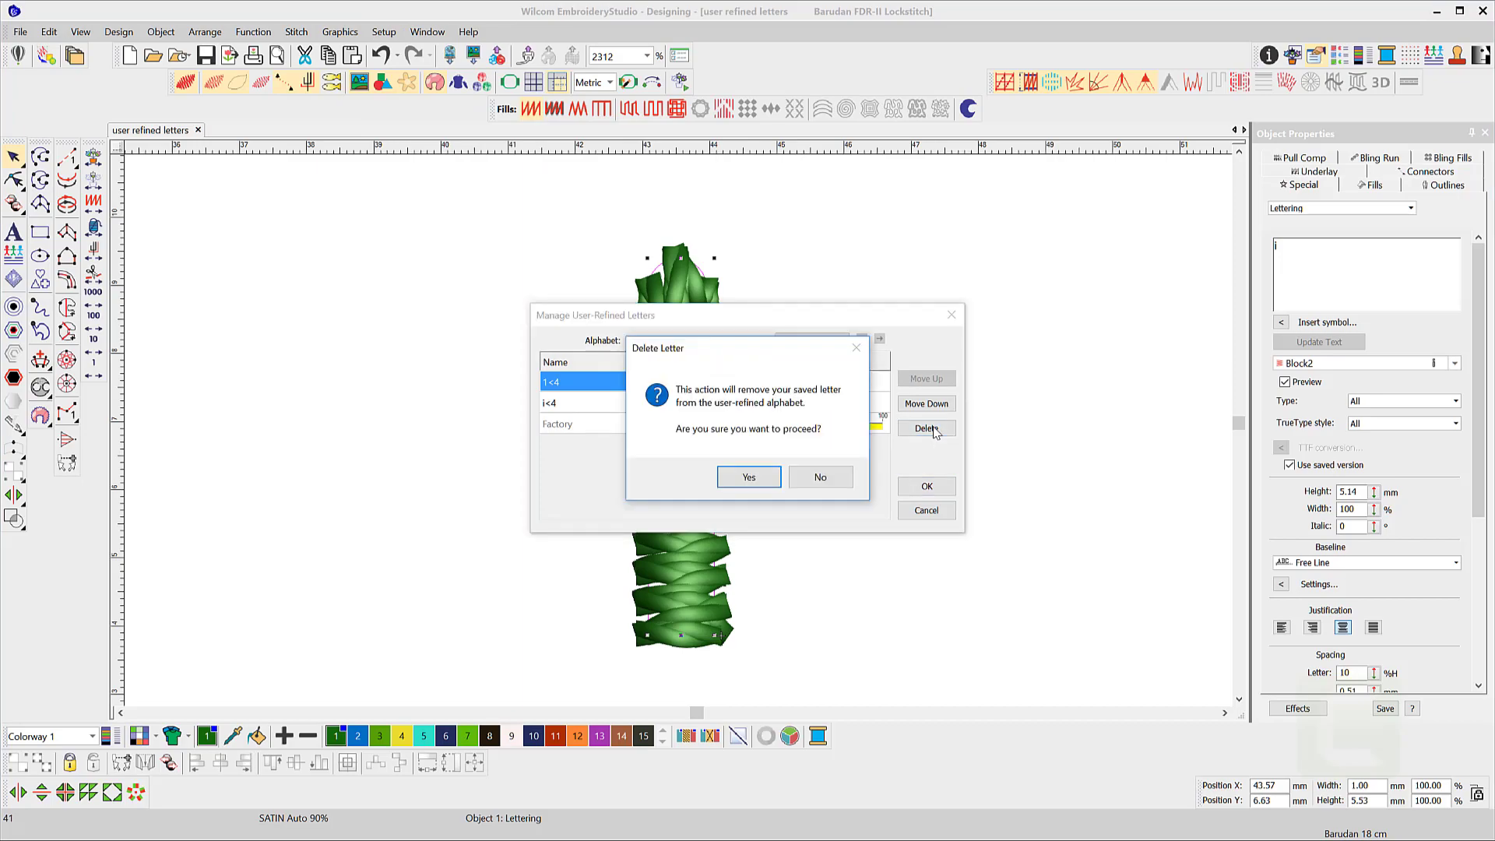
click(749, 477)
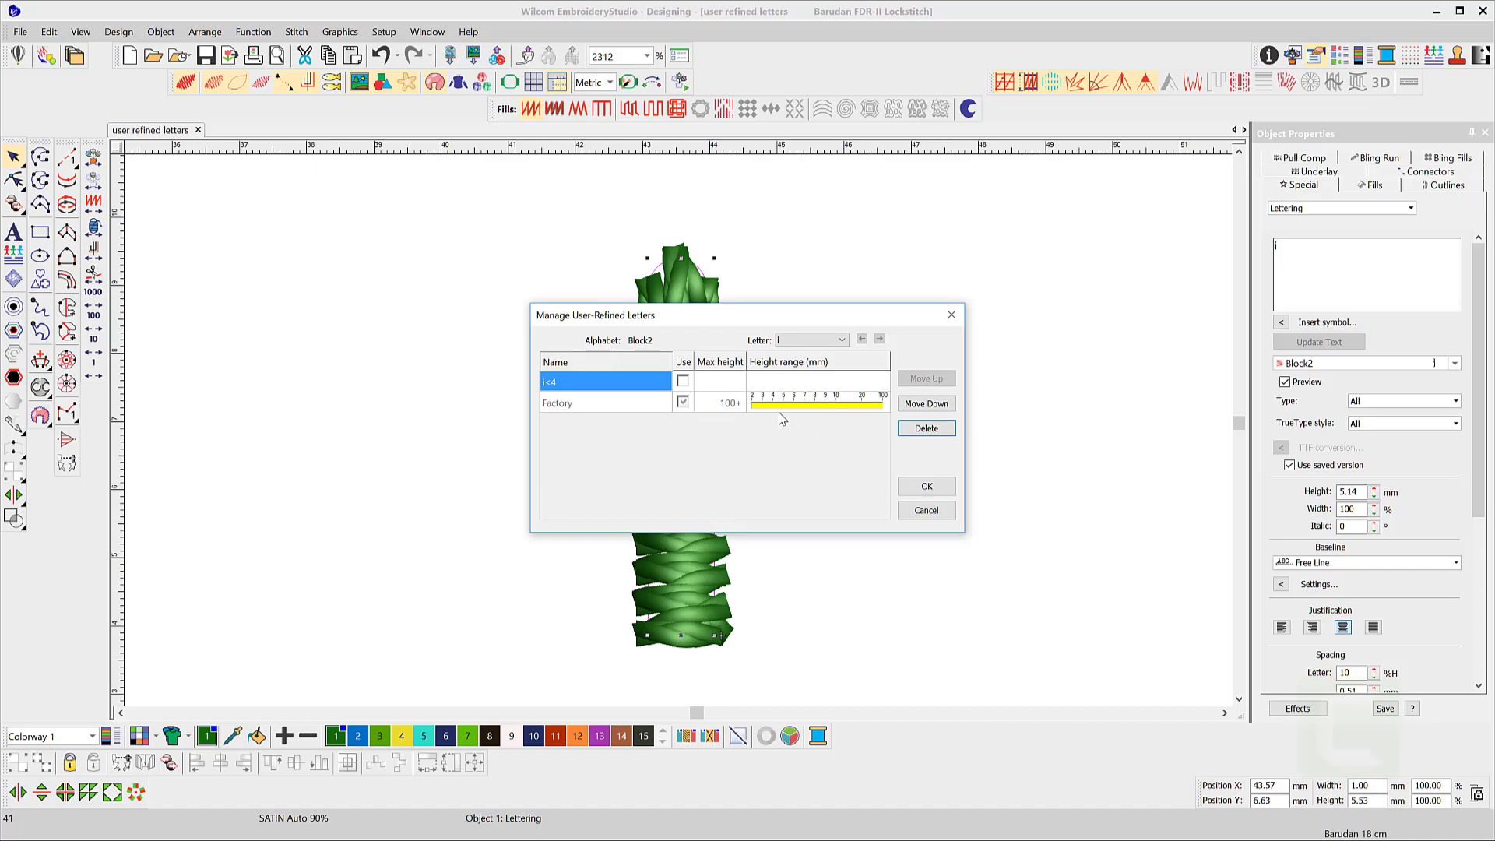
click(682, 381)
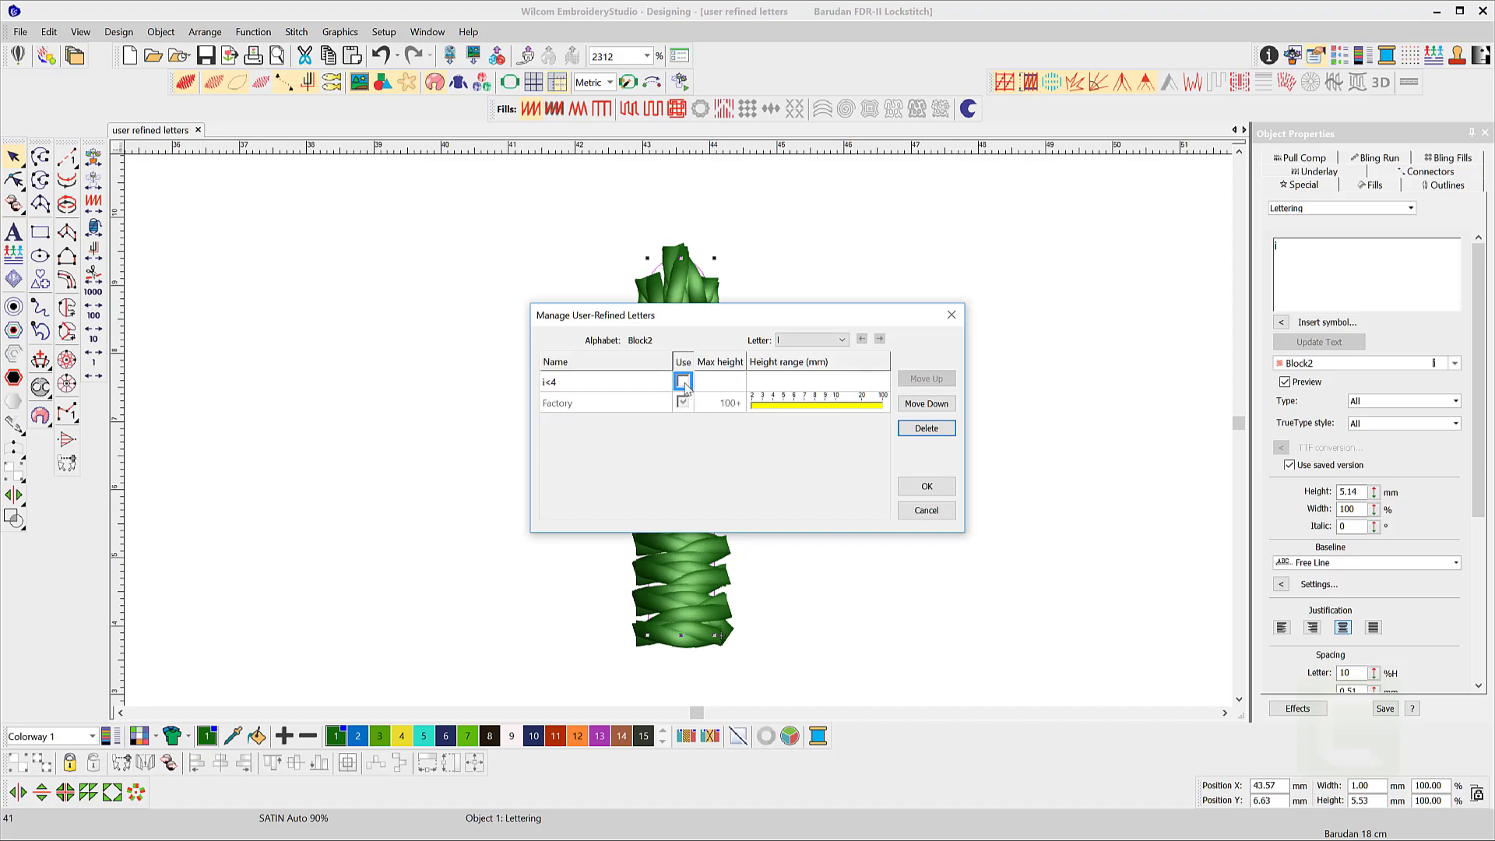